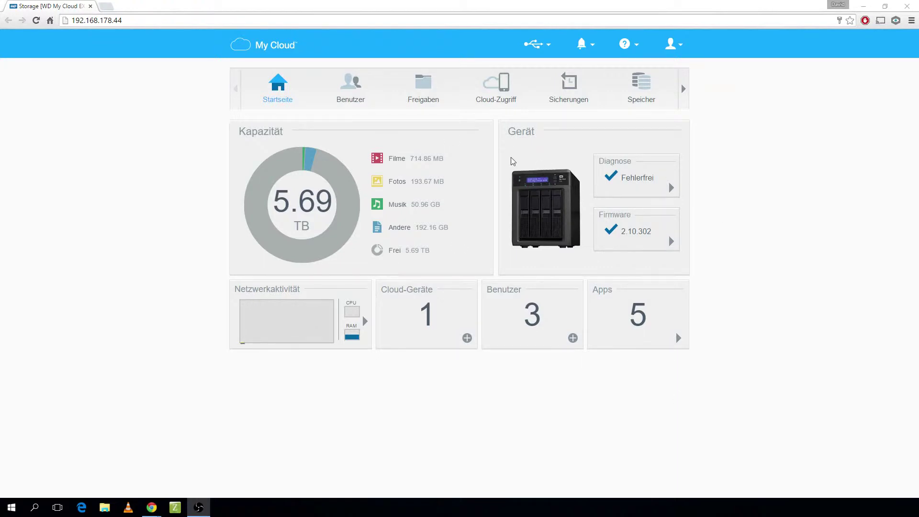
- Shift the My Cloud dashboard's section strip right to reveal further sections
click(683, 89)
- Open the Apps page and view Z-Way's details: version 2.10, installation date, enabled
click(646, 88)
click(572, 85)
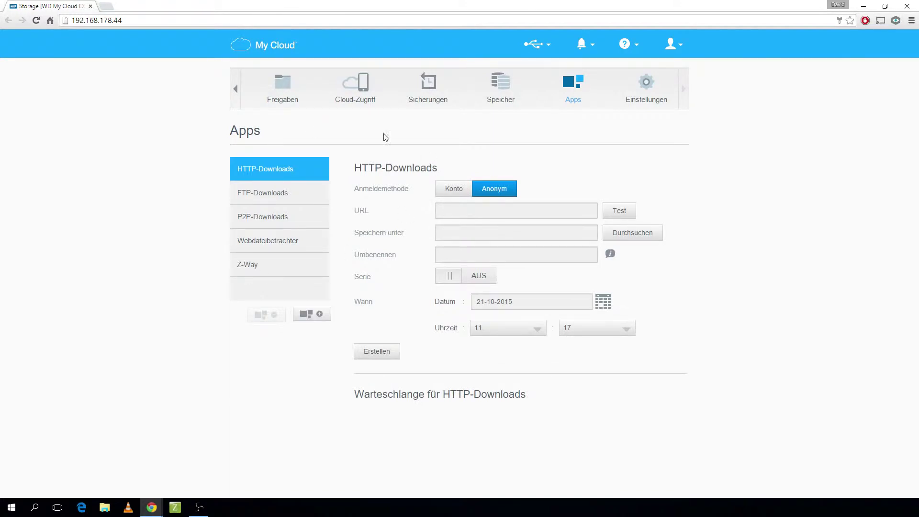
click(297, 271)
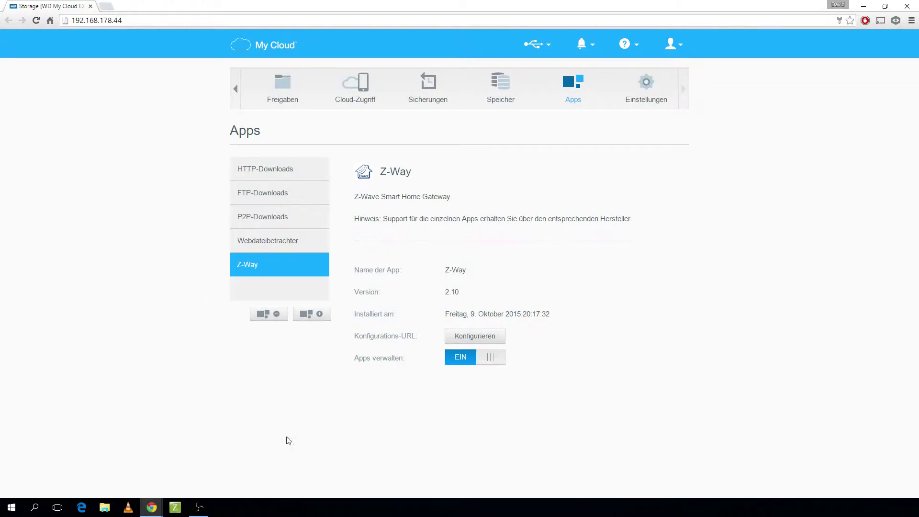
click(309, 321)
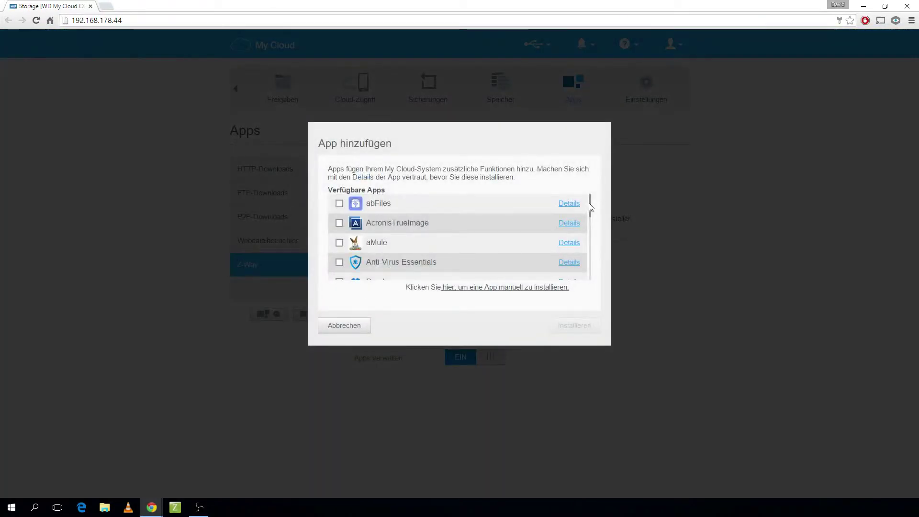
- Browse and cancel the available-apps list, then open Z-Way's configuration URL in a new tab
drag(590, 210, 591, 270)
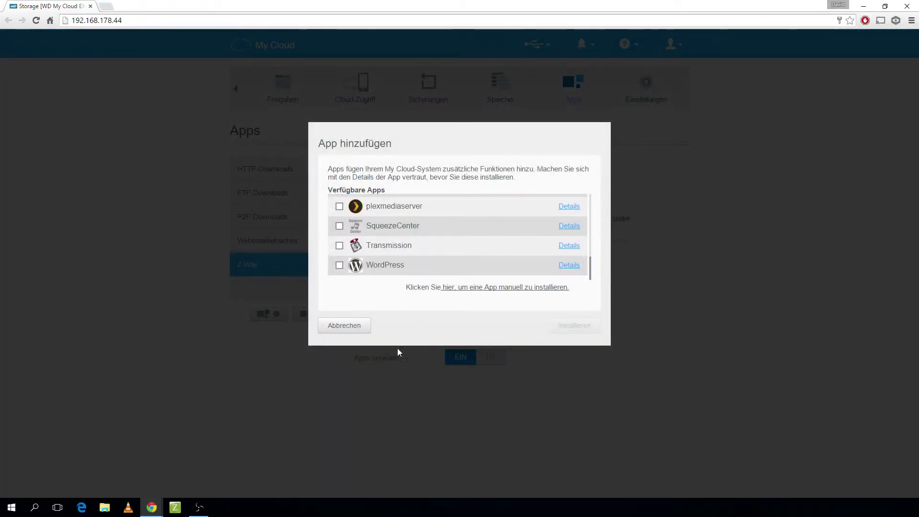
click(356, 327)
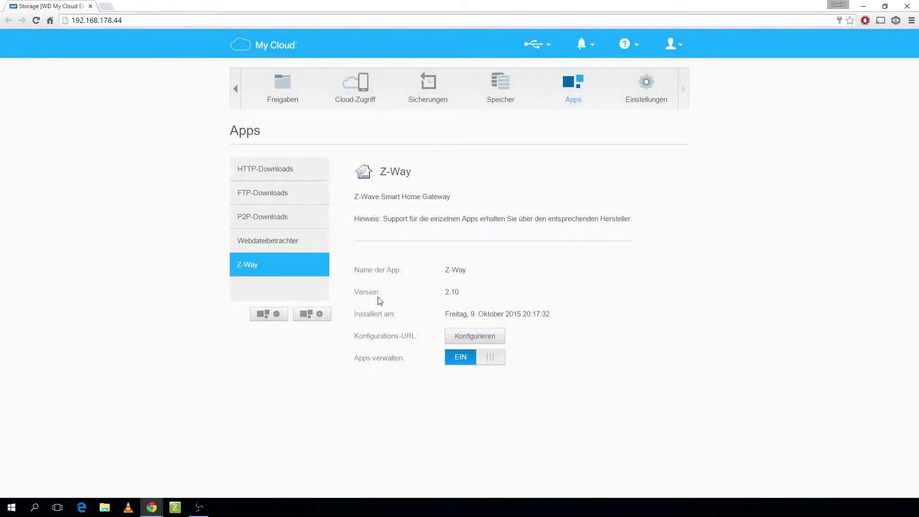
click(475, 339)
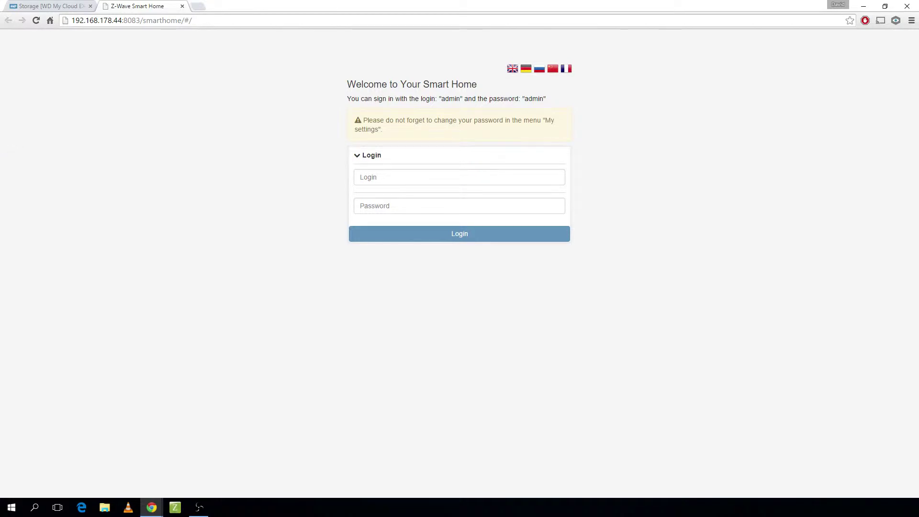
- Sign in to Z-Way as admin with the account password, declining Chrome's save-password prompt
click(367, 174)
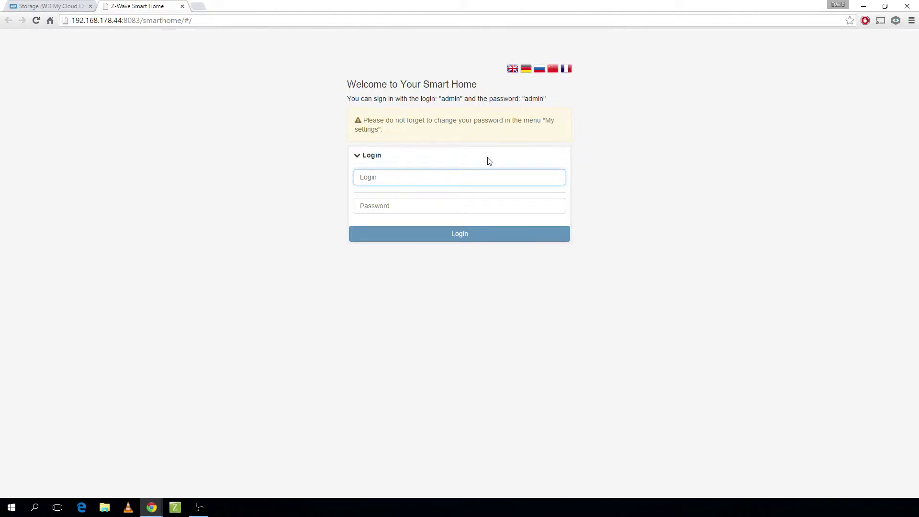
text(admin)
key(Tab)
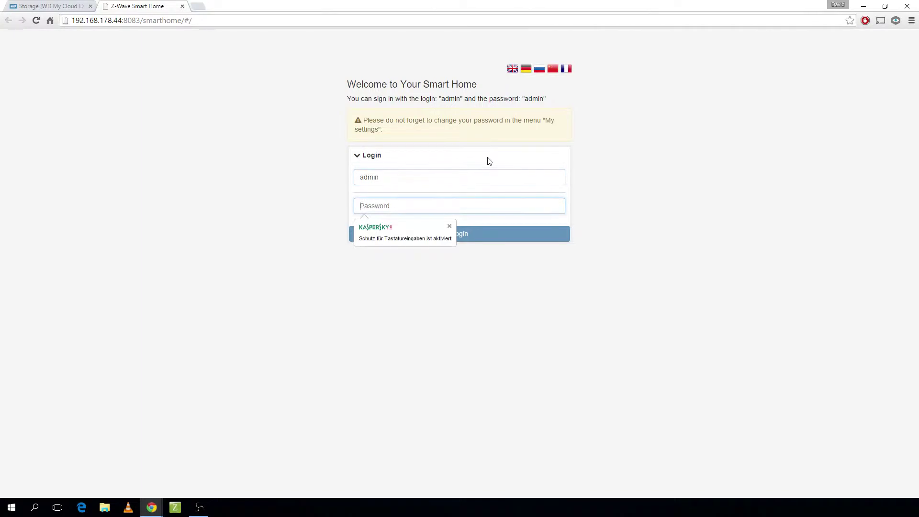
text(admin)
click(478, 240)
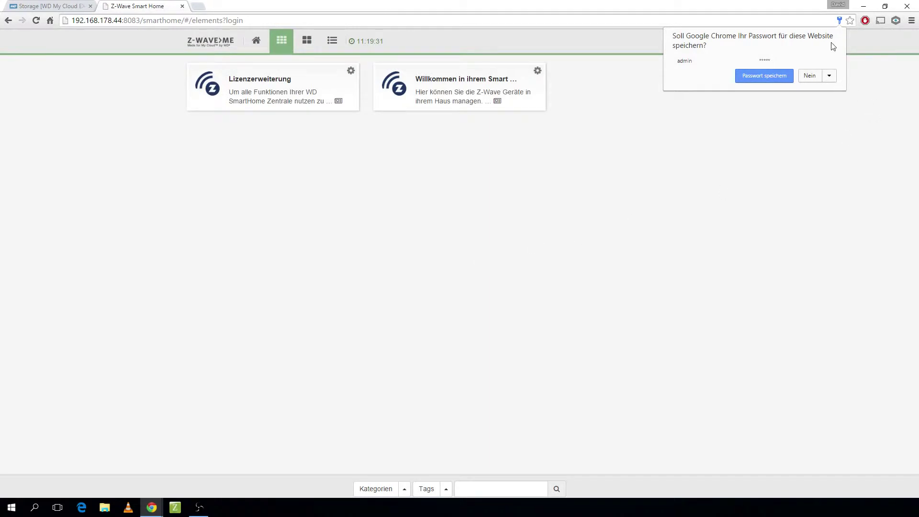
click(818, 79)
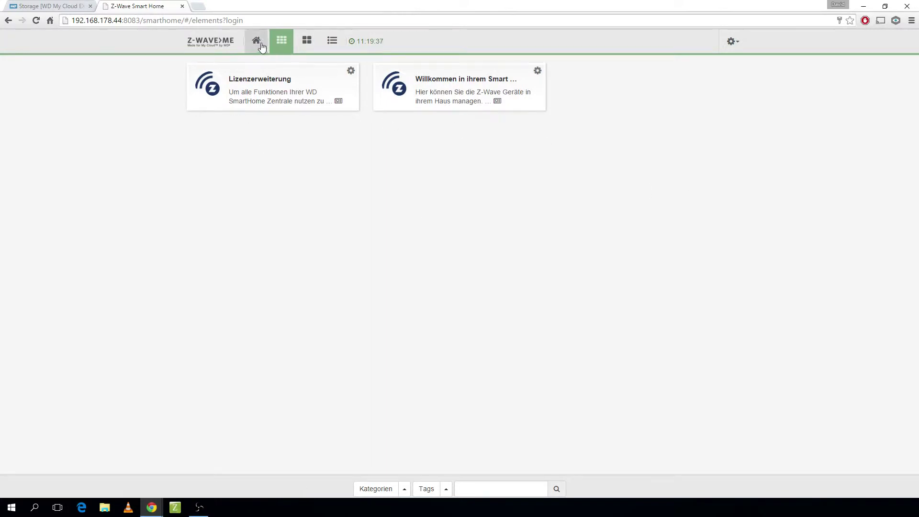
click(256, 40)
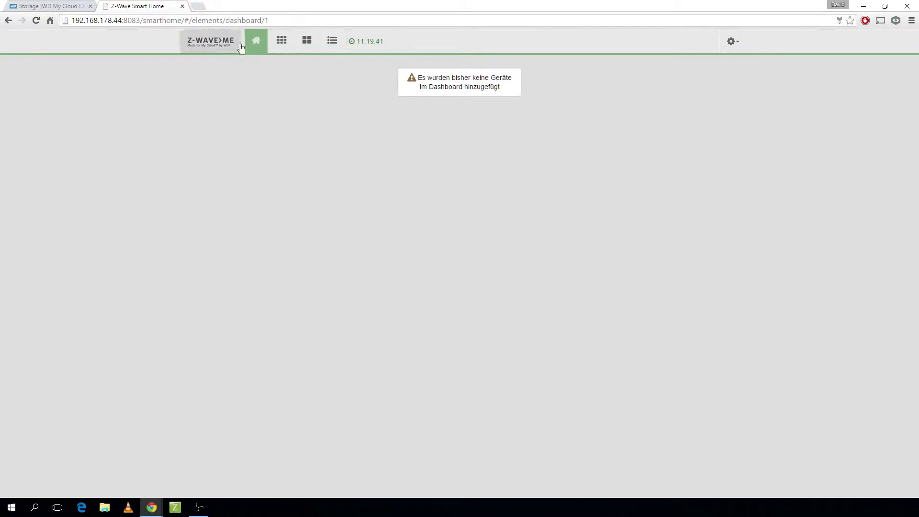
click(282, 42)
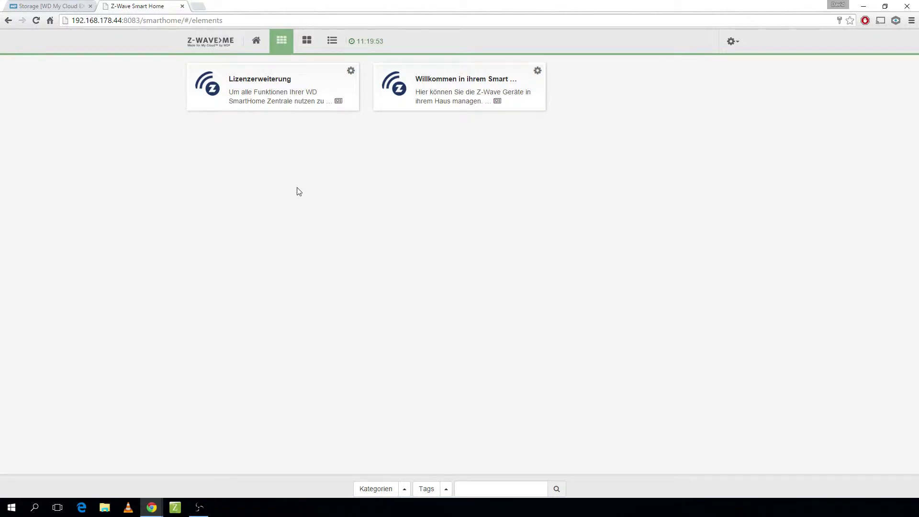
click(307, 40)
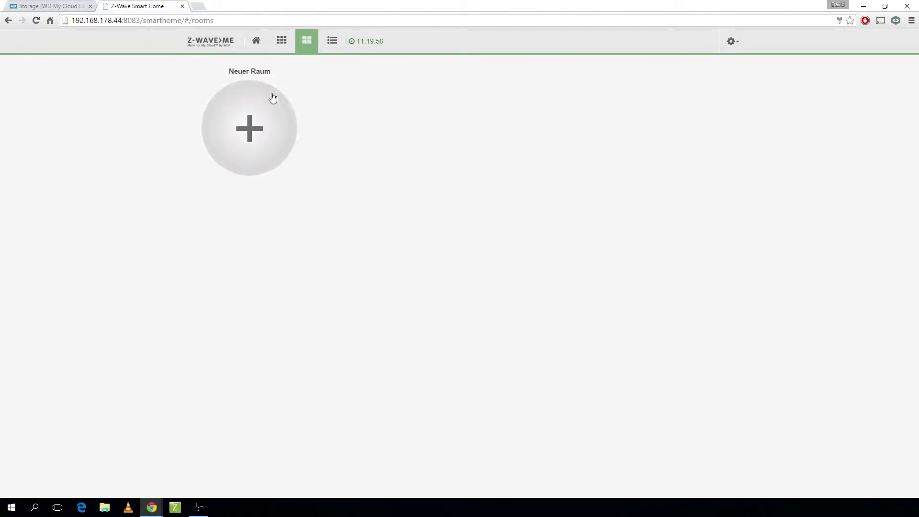
click(337, 43)
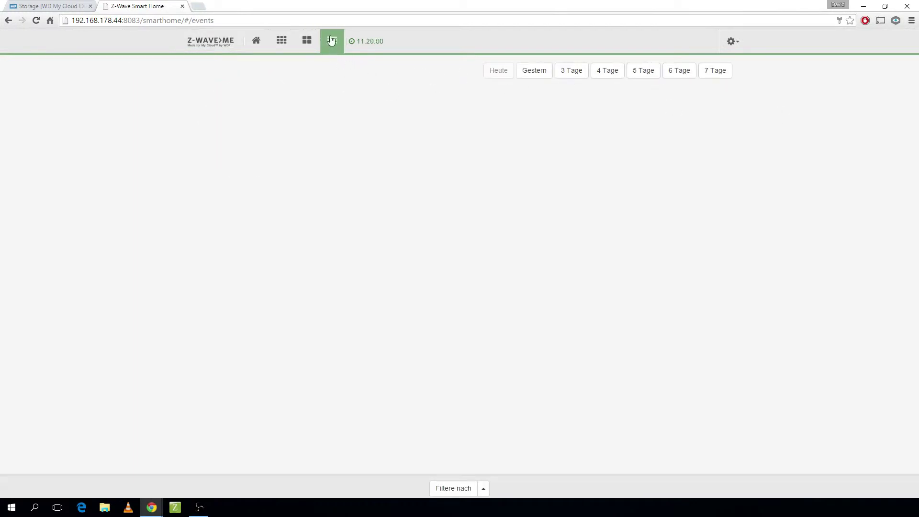
click(283, 45)
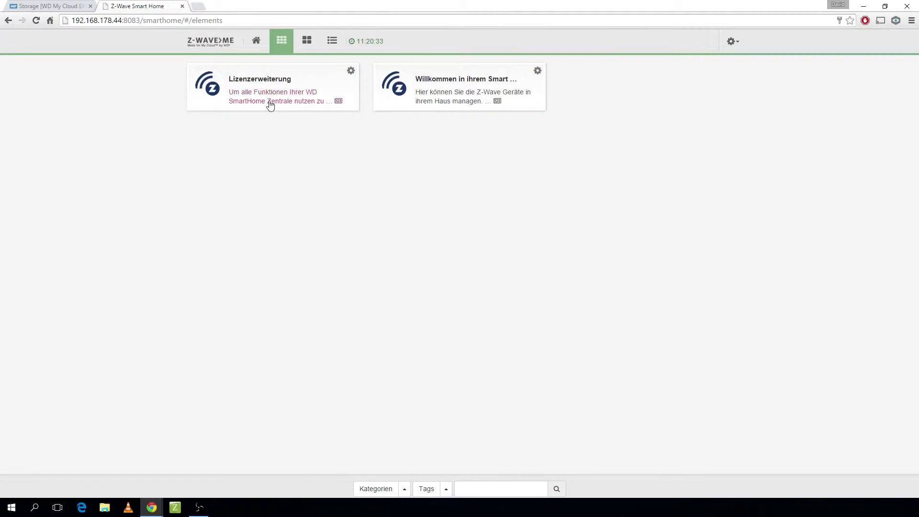
- Read and close the Lizenzerweiterung notice, then open Meine Einstellungen
click(290, 97)
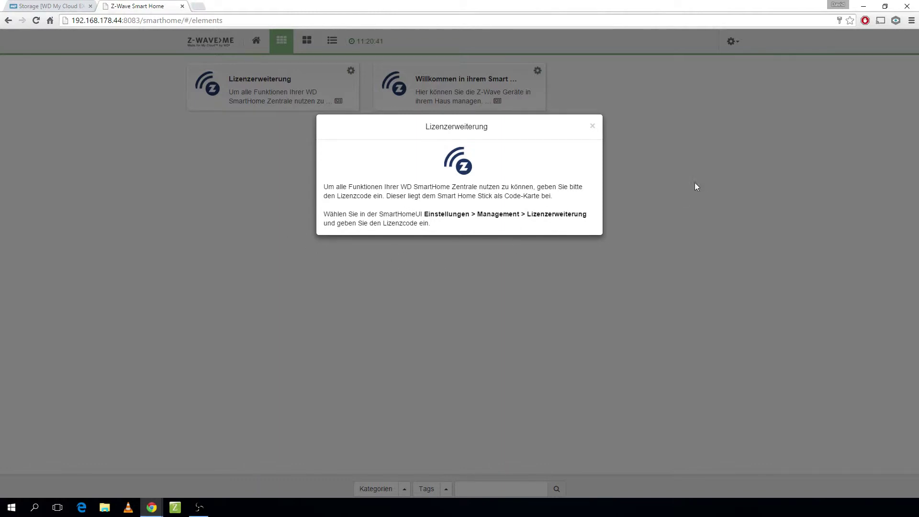
click(592, 126)
click(731, 41)
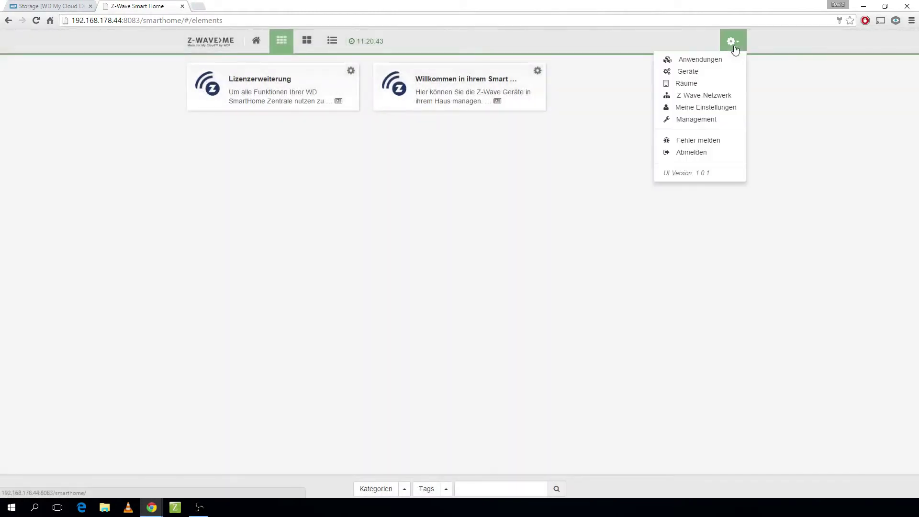
click(703, 108)
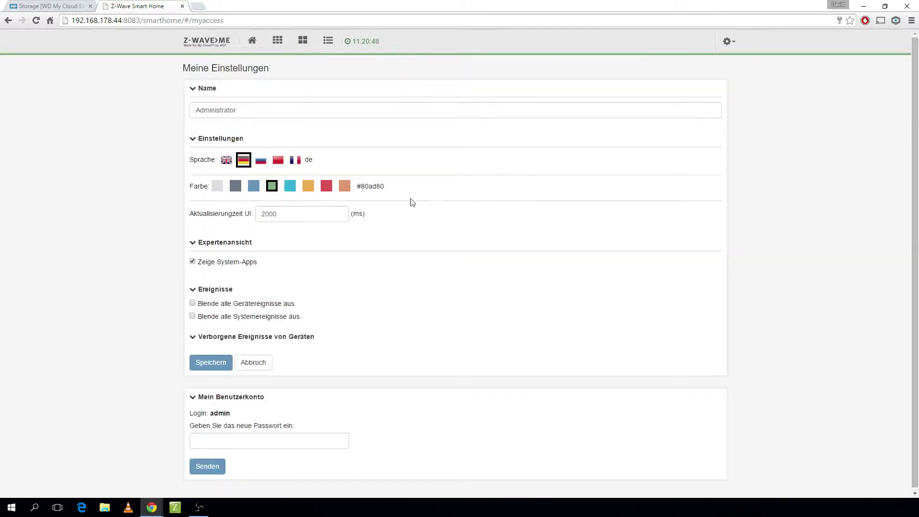
- Scroll through the language, colour and account settings, then go to Management
scroll(162, 179, down, 1)
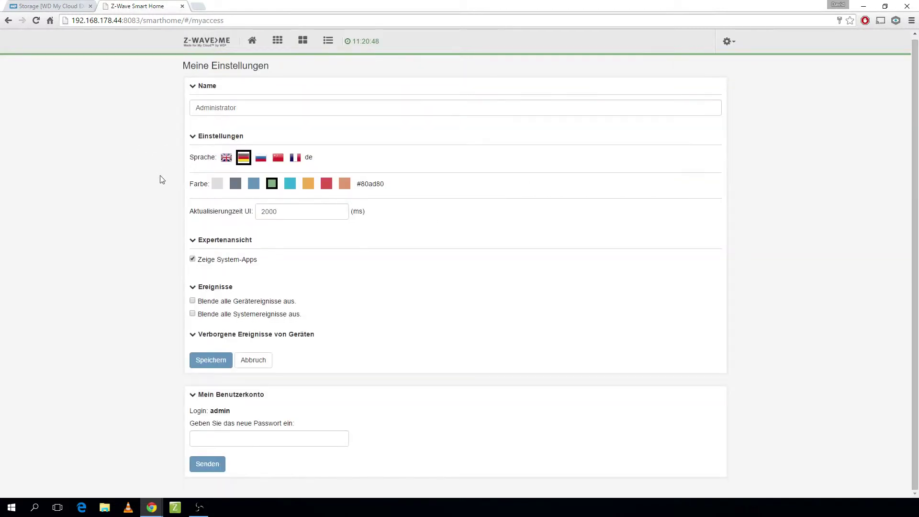
scroll(162, 179, up, 1)
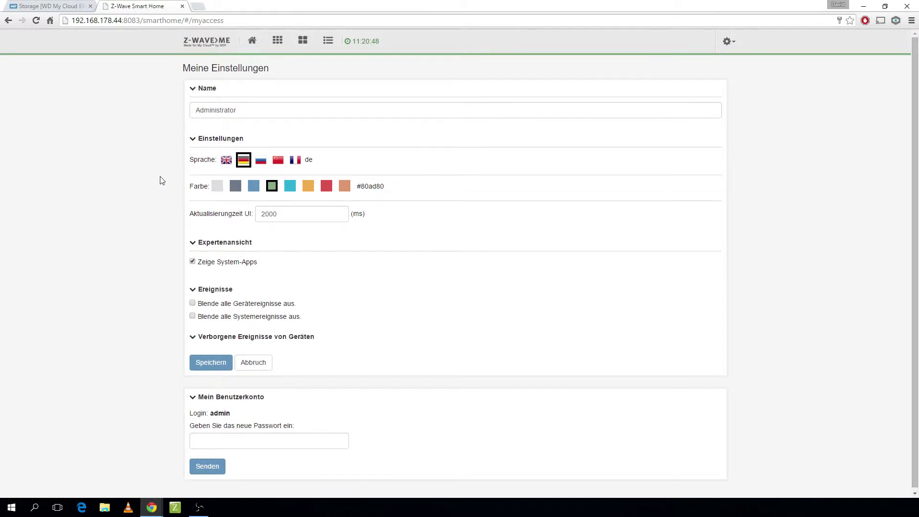
click(728, 41)
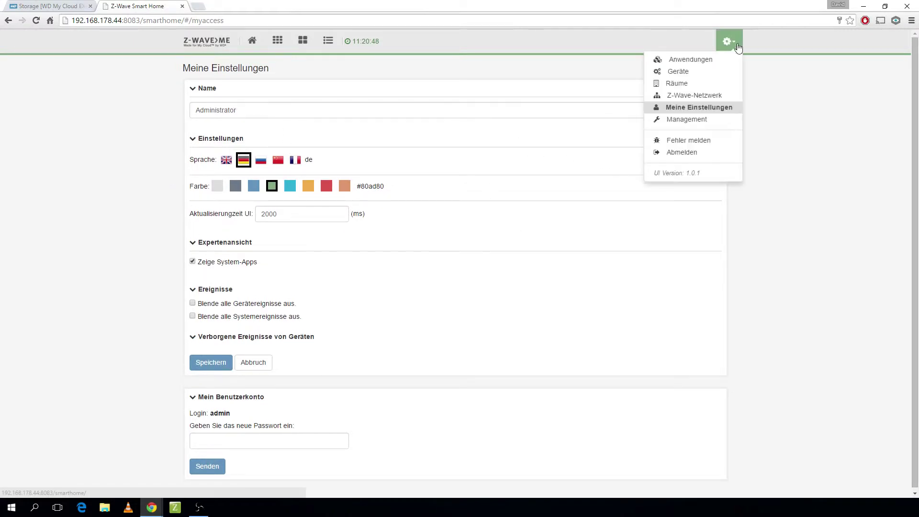
click(705, 118)
- Expand user management and remote access, then visit the add-devices and Anwendungen pages
click(219, 72)
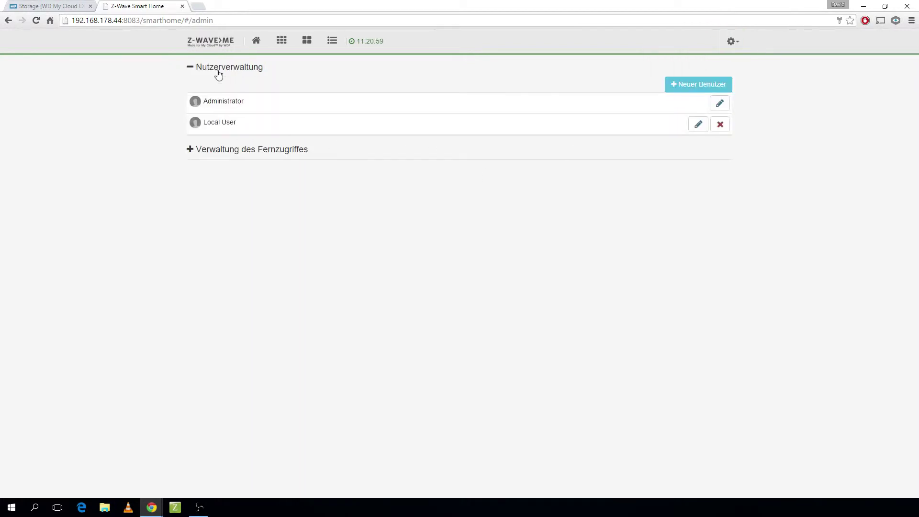
click(227, 153)
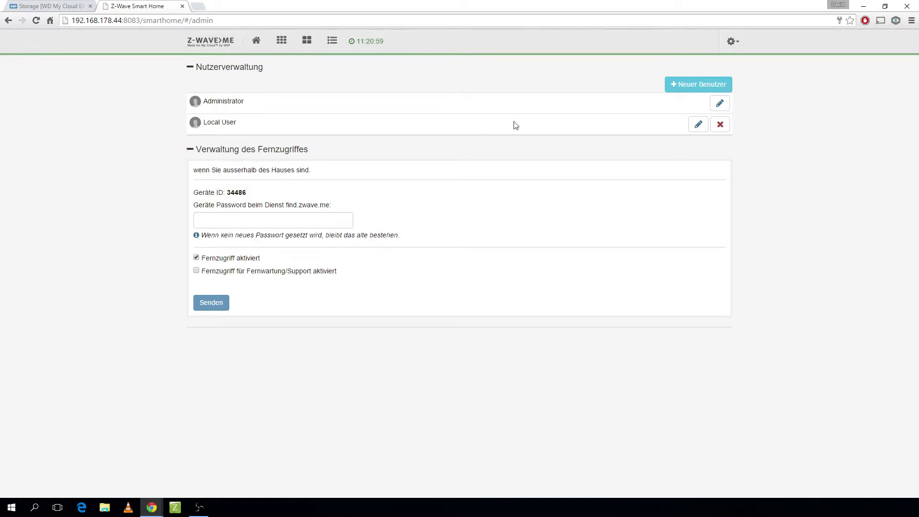
click(729, 44)
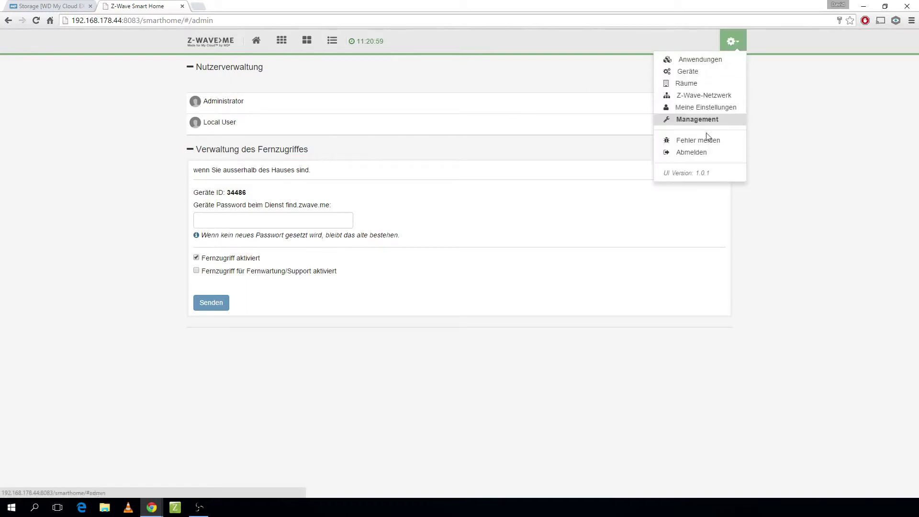
click(697, 73)
click(728, 43)
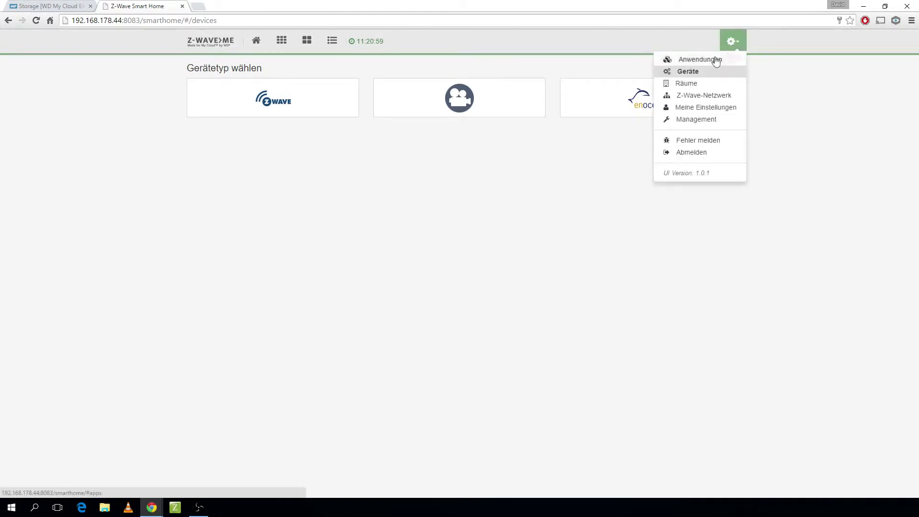
click(713, 59)
- Review Meine Einstellungen, then open the Lizenzerweiterung widget's configuration from the Elements overview
click(733, 42)
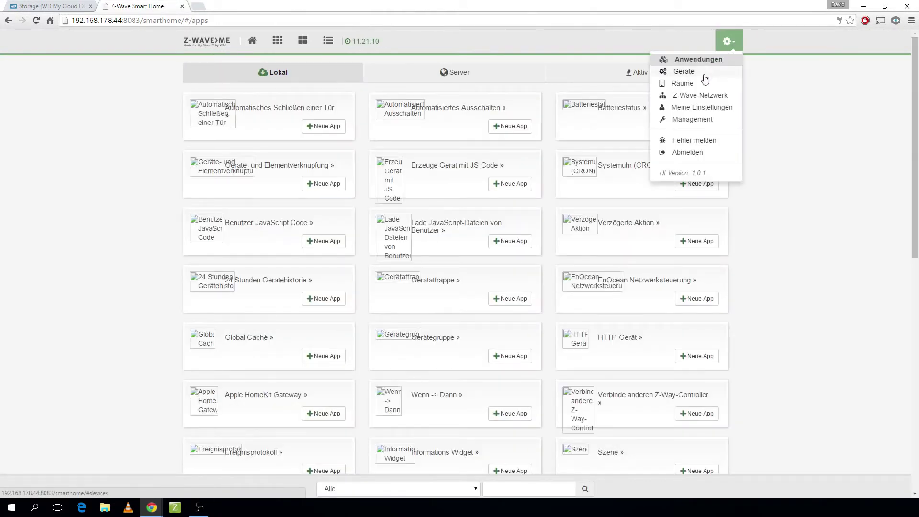
click(701, 108)
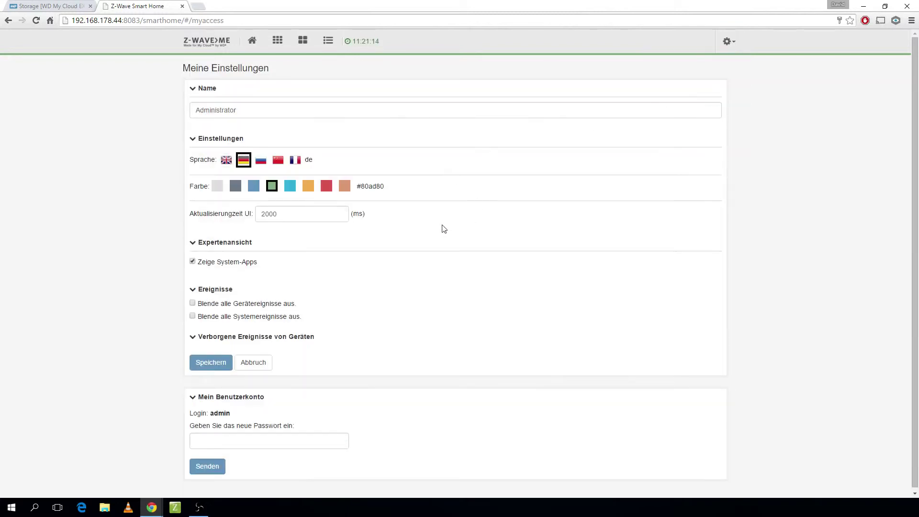
scroll(91, 298, down, 1)
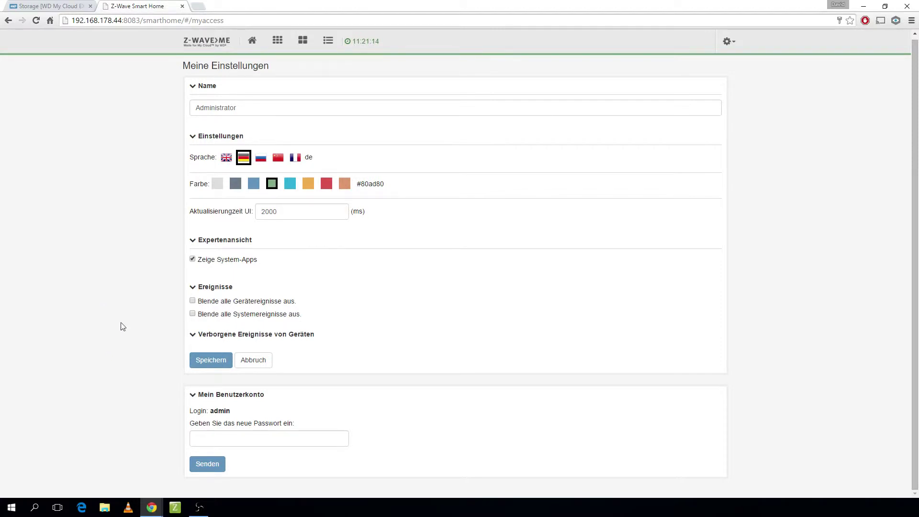
scroll(123, 325, up, 1)
click(276, 50)
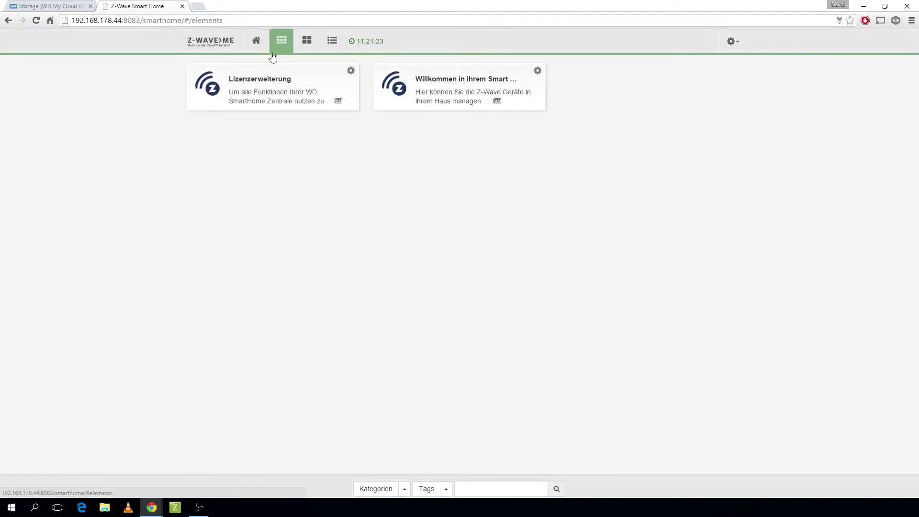
click(350, 72)
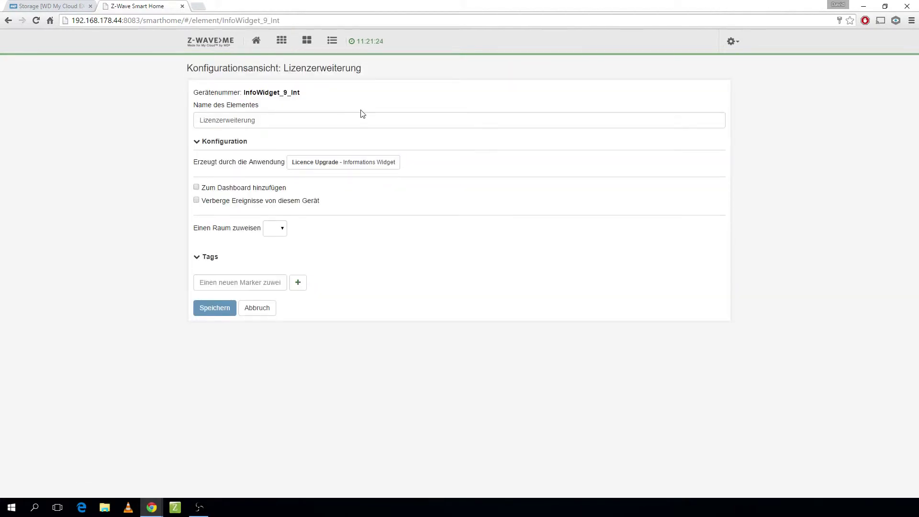
- Open the Licence Upgrade app and review its English and German widget texts, then return to Elements
click(313, 125)
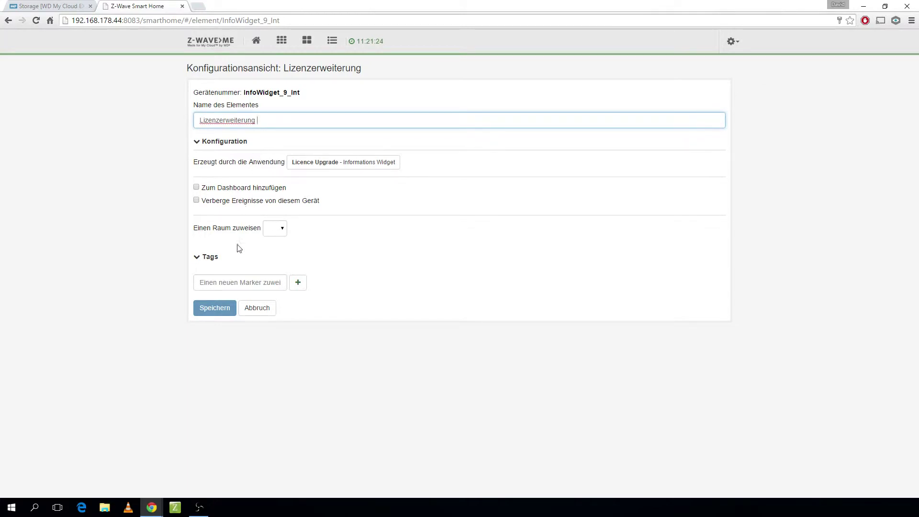
click(334, 165)
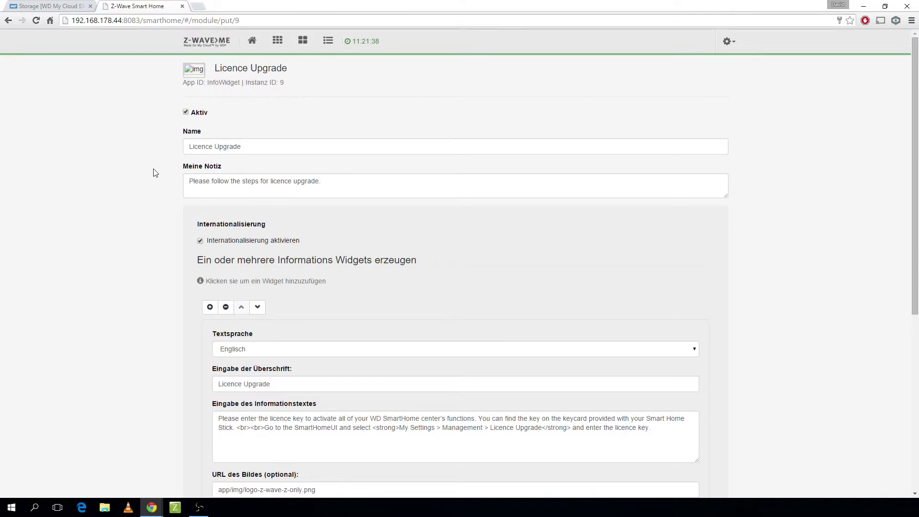
scroll(156, 173, down, 6)
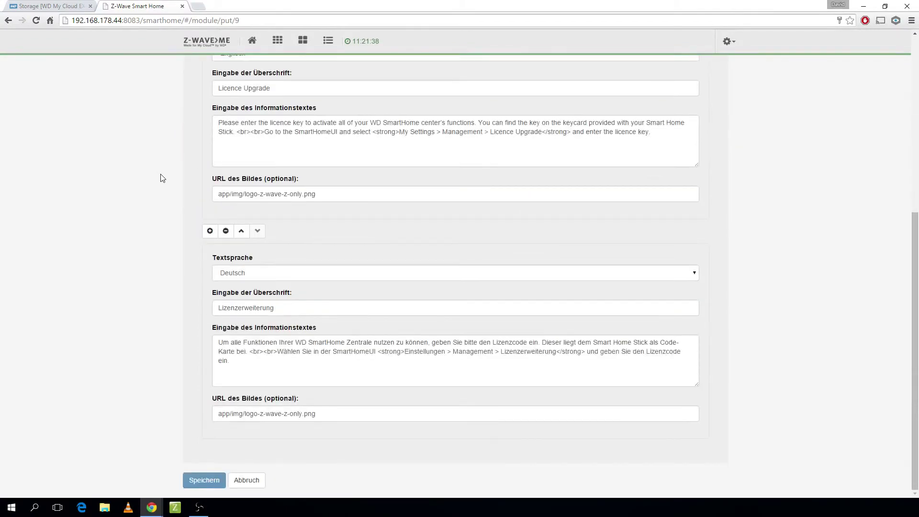
scroll(162, 178, up, 5)
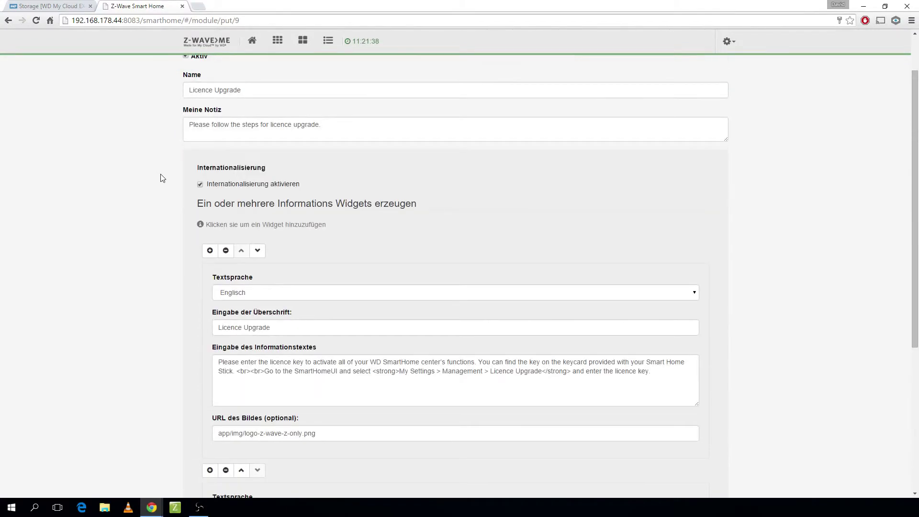
scroll(162, 178, up, 2)
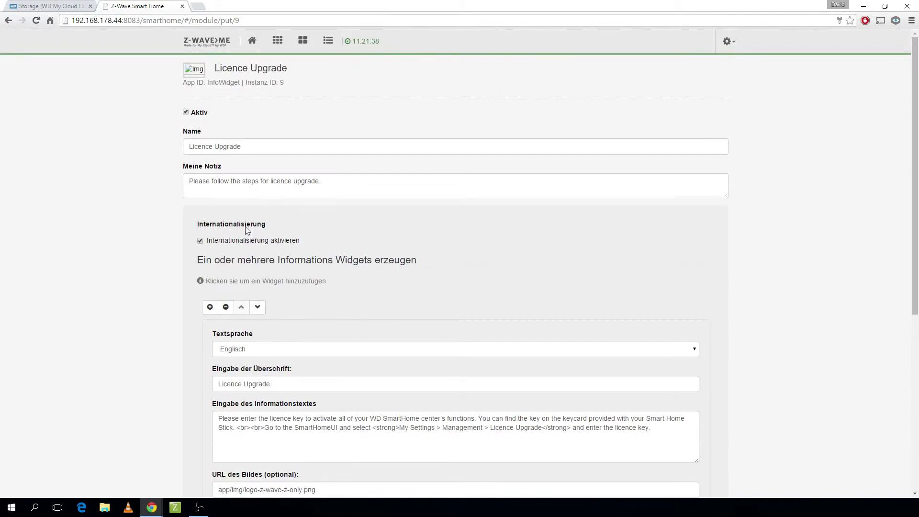
click(278, 40)
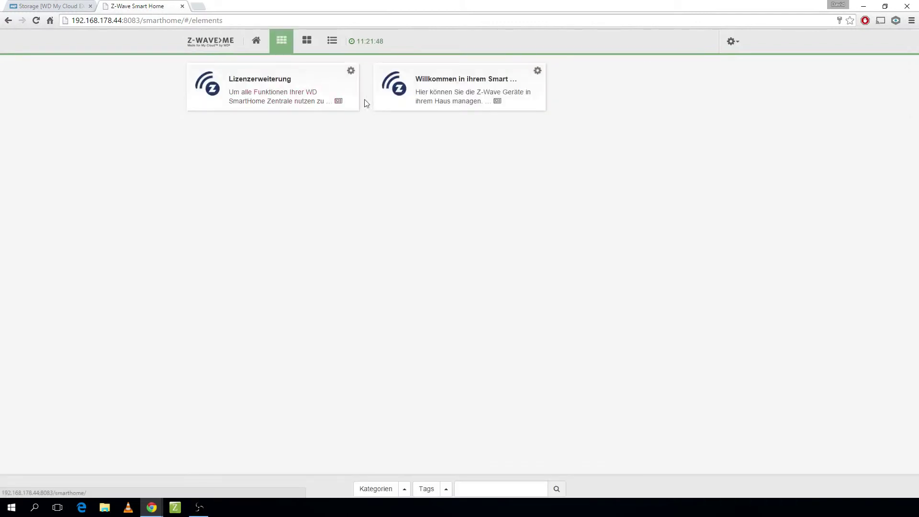
- Show the full Lizenzerweiterung notice about entering the licence code
click(314, 101)
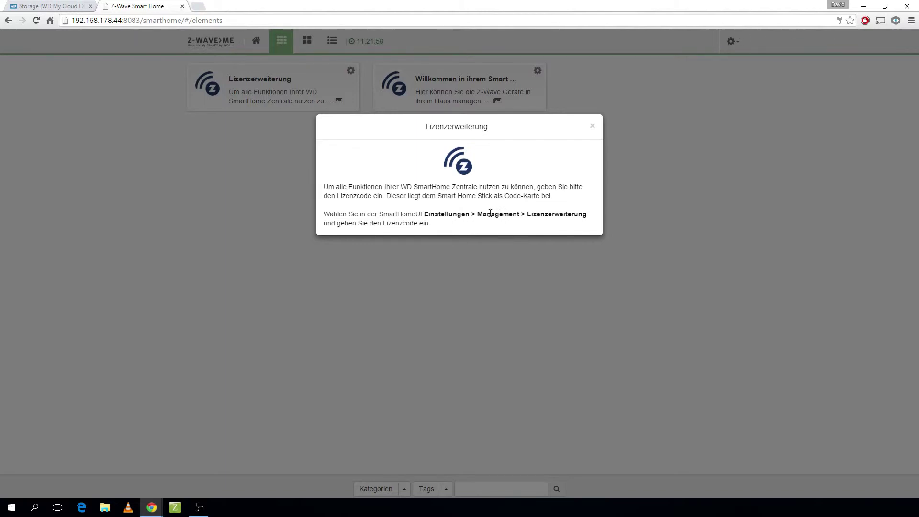
- Close the licence notice and go to the Management page
click(592, 126)
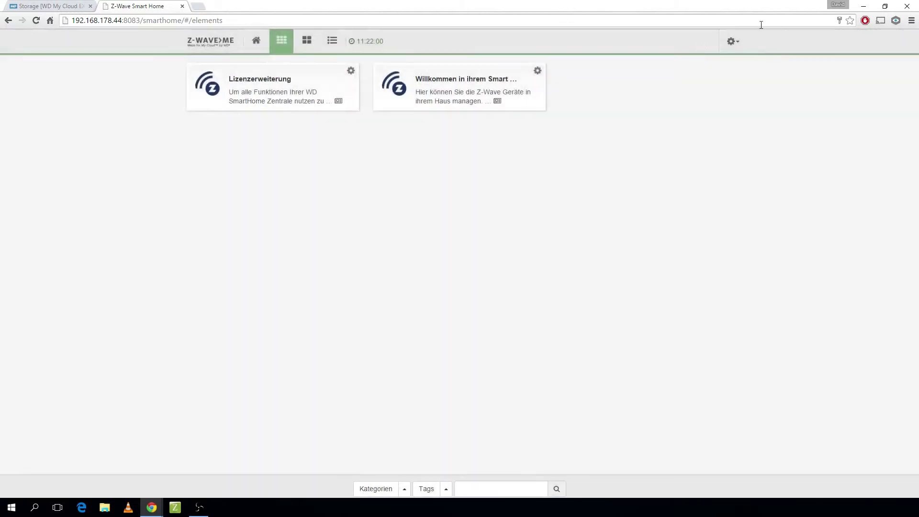
click(737, 44)
click(709, 122)
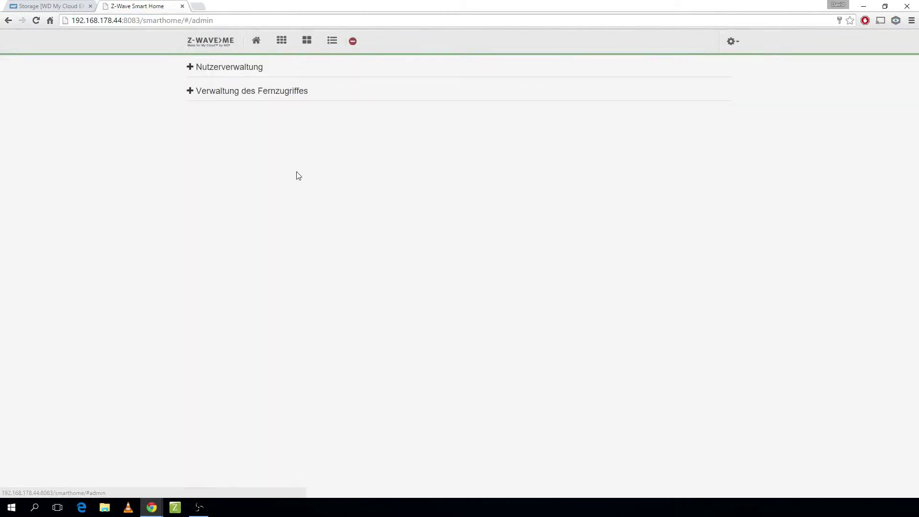
- Expand Nutzerverwaltung and Verwaltung des Fernzugriffes to inspect them, then collapse user management
click(190, 69)
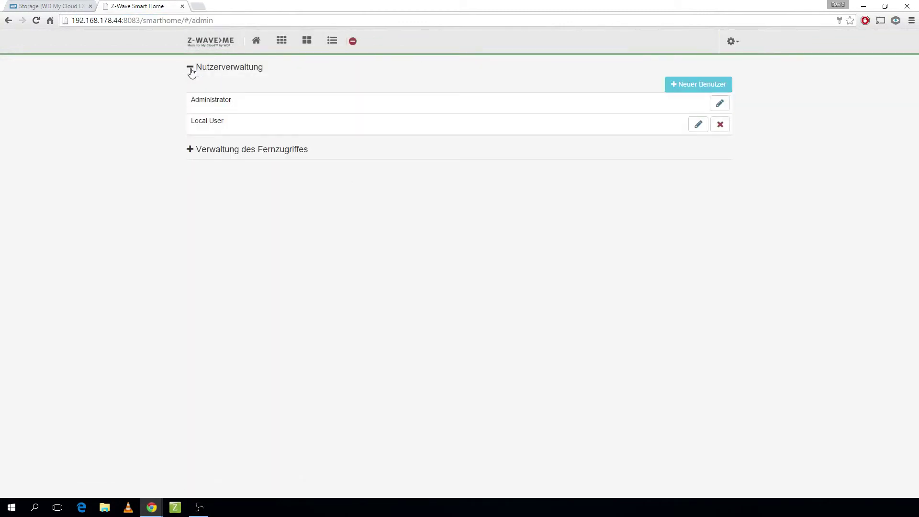
click(191, 150)
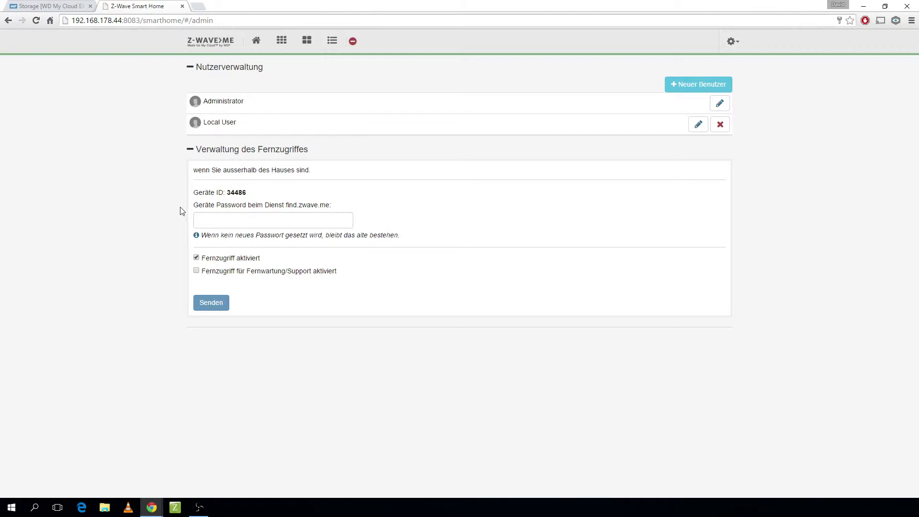
click(353, 42)
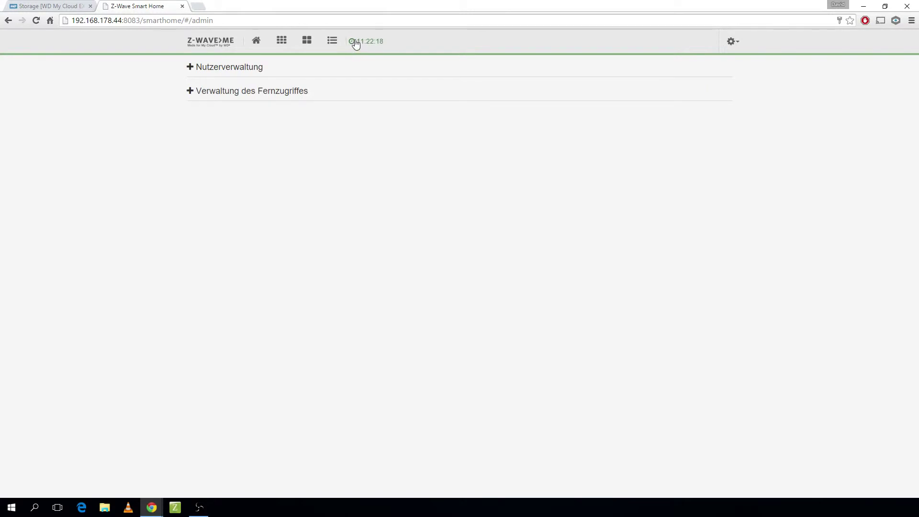
click(208, 71)
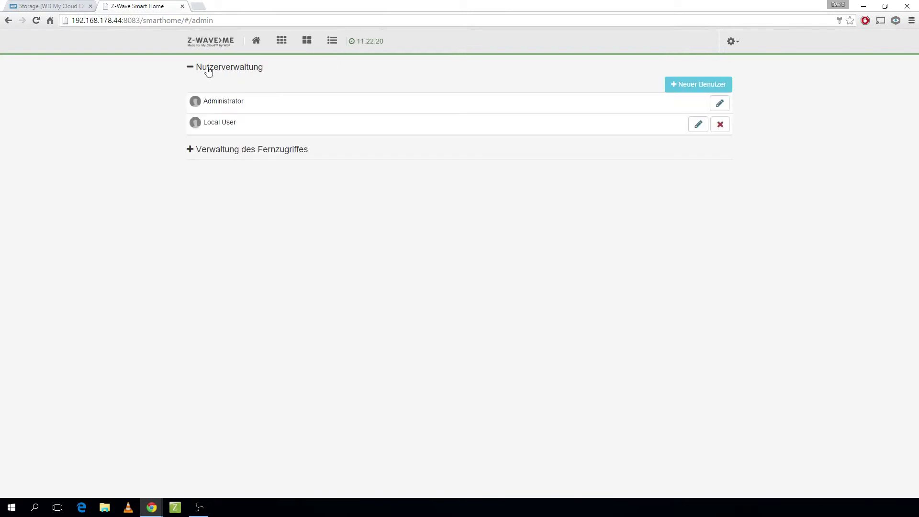
click(208, 71)
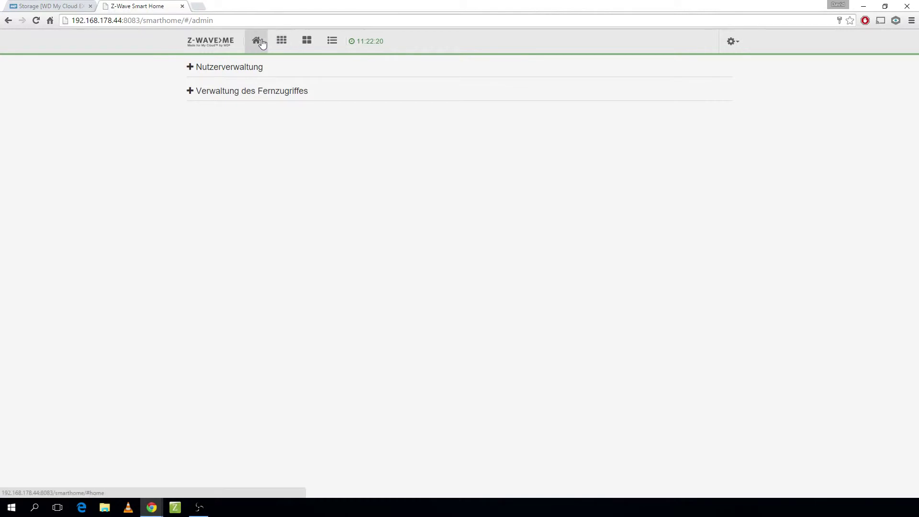
- Start adding a Z-Wave device with automatic detection and continue to the next inclusion step
click(260, 43)
click(281, 41)
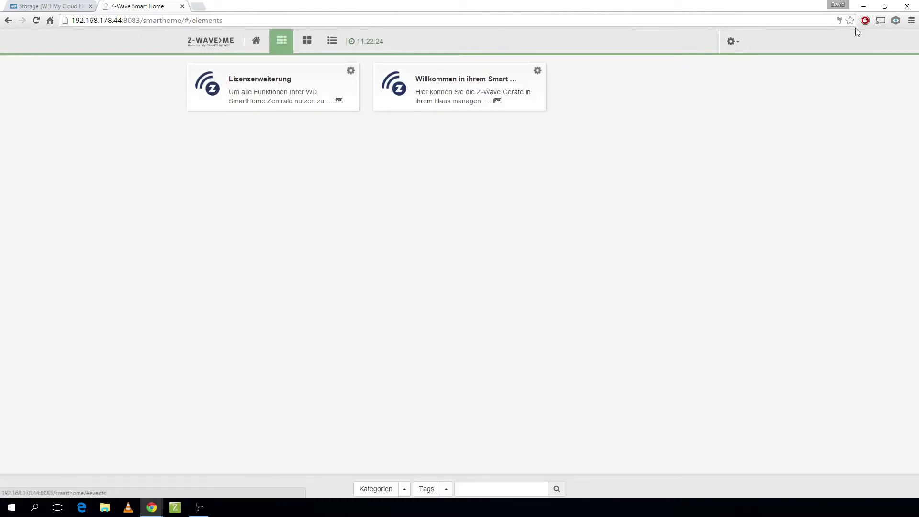
click(740, 47)
click(685, 71)
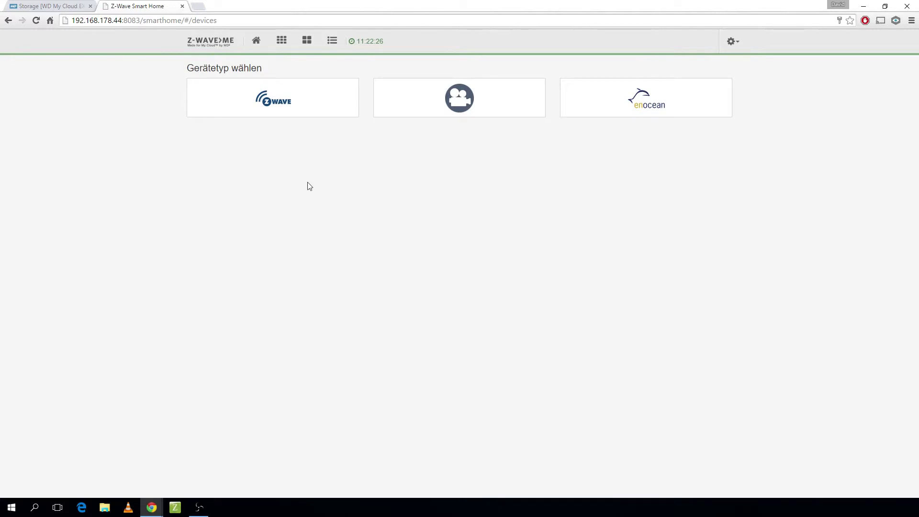
click(292, 109)
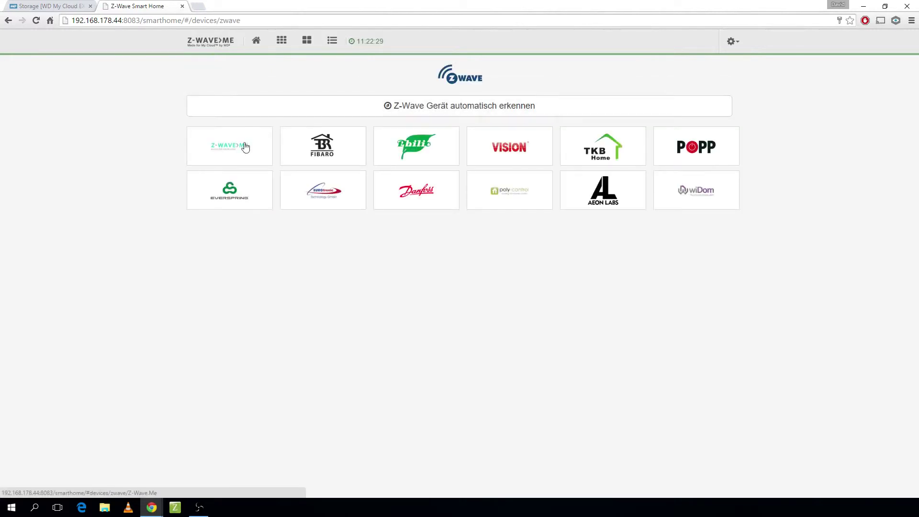
click(447, 114)
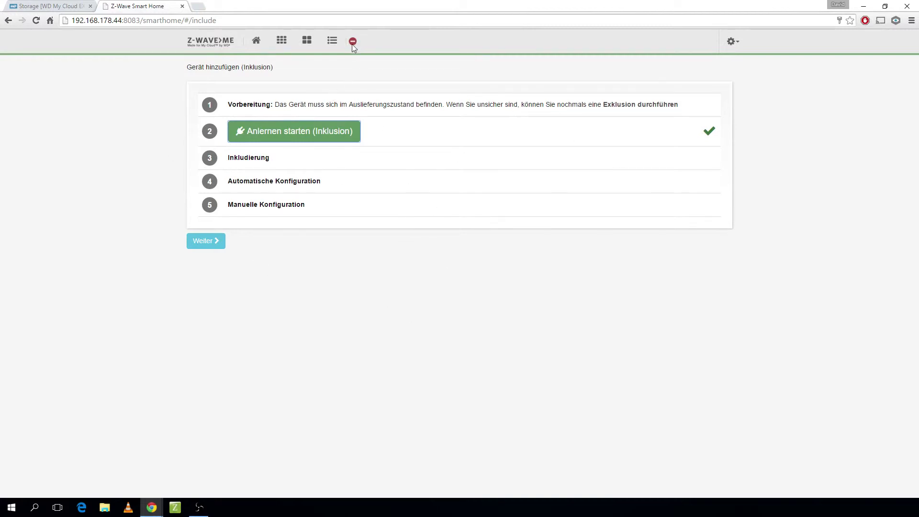
click(206, 241)
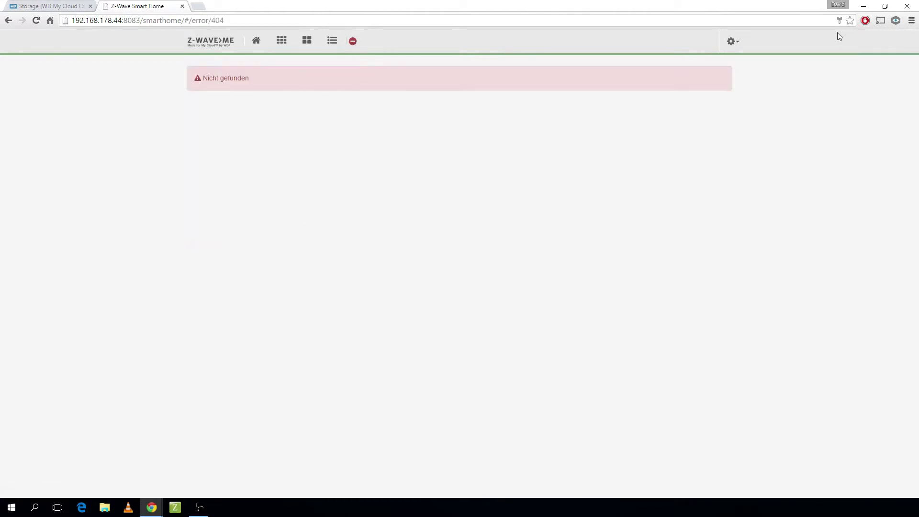
- Dismiss the settings menu and switch back to the WD My Cloud tab showing Z-Way's app details
click(731, 40)
click(575, 126)
click(62, 5)
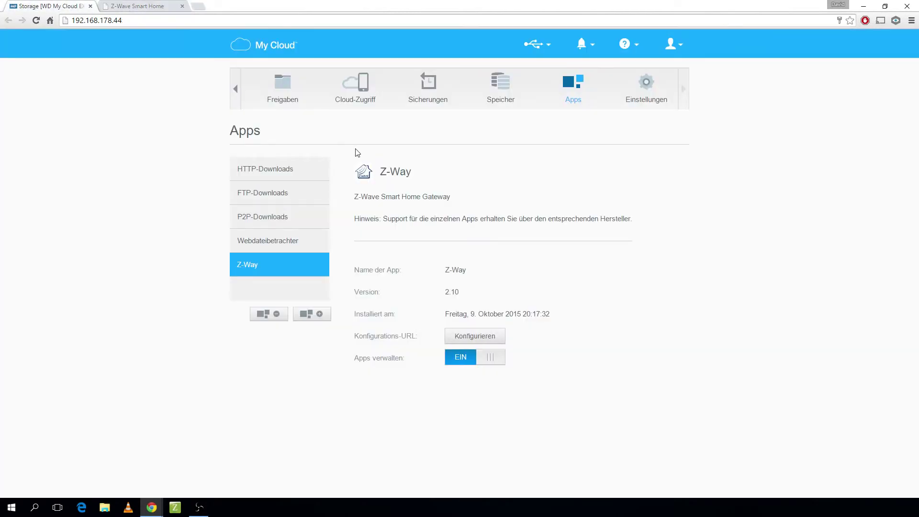
- Browse the Startseite dashboard and the Speicher storage page from the navigation strip
click(236, 93)
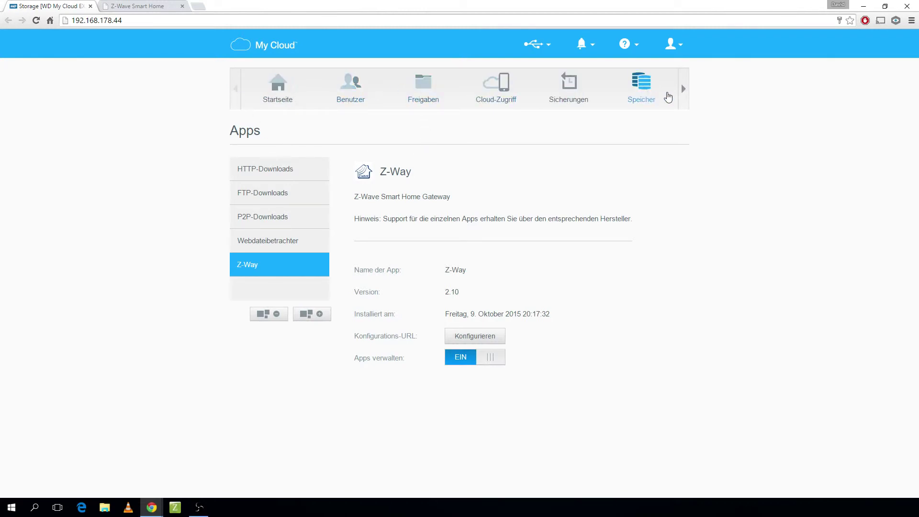
click(278, 88)
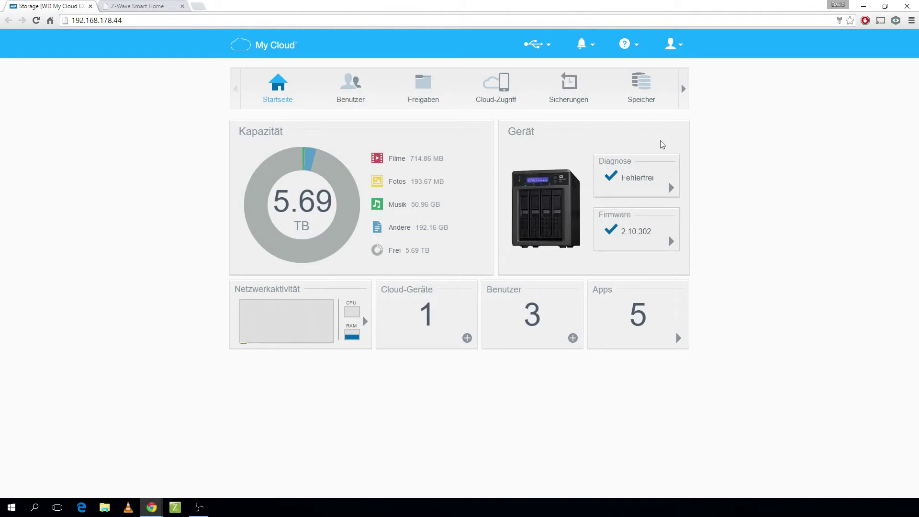
click(684, 89)
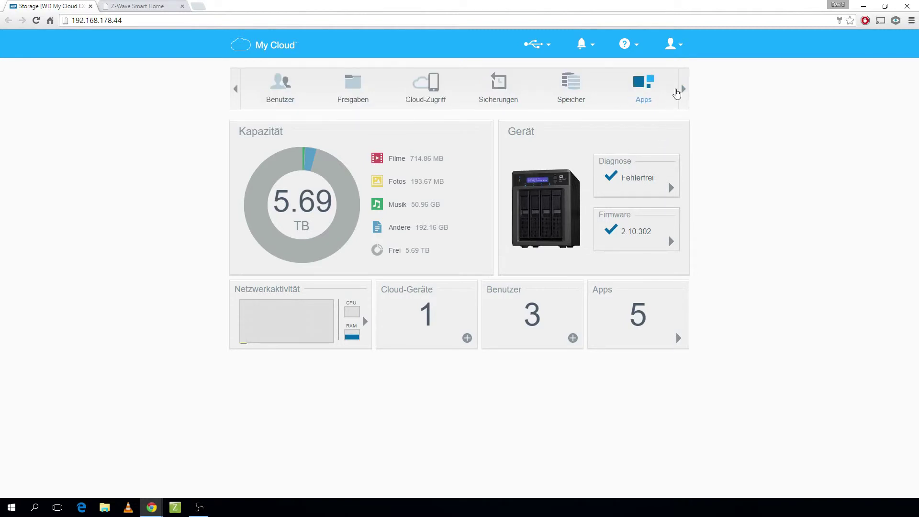
click(593, 91)
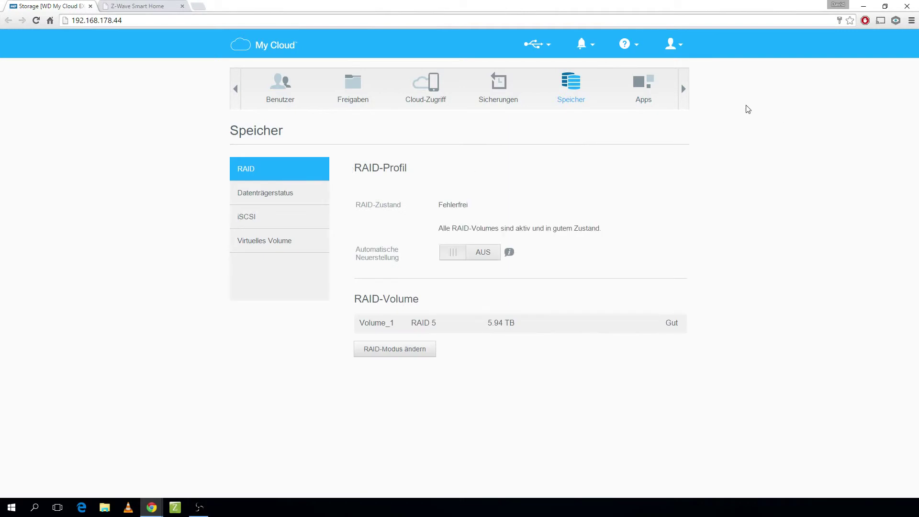
click(684, 90)
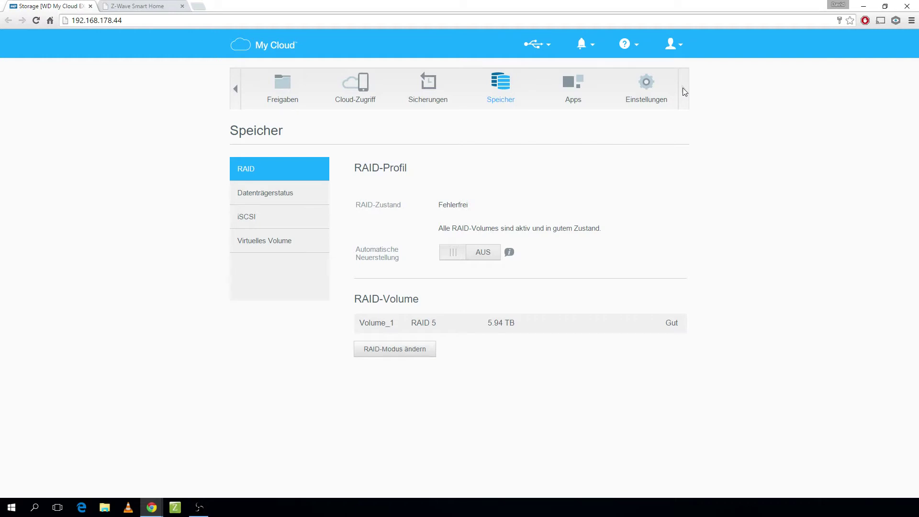
- Close the Z-Wave Smart Home tab and show the Z-Way app details under Apps
click(173, 5)
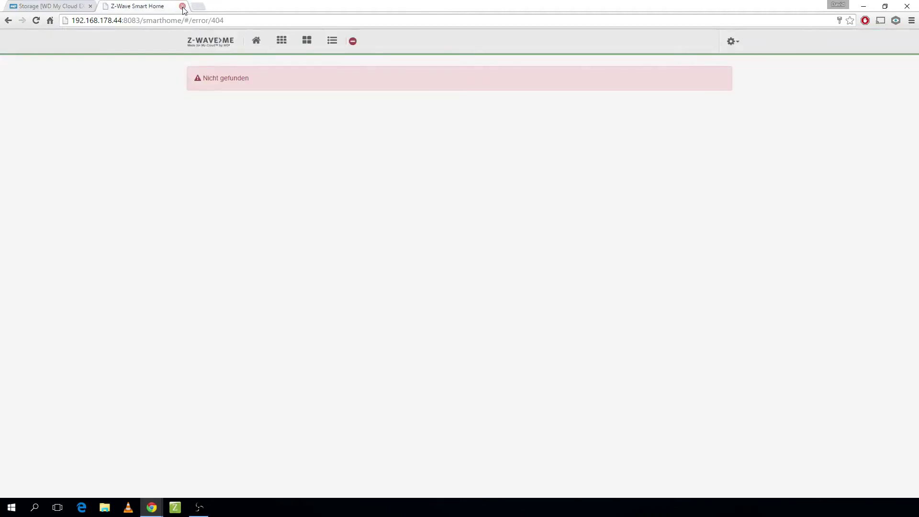
click(183, 6)
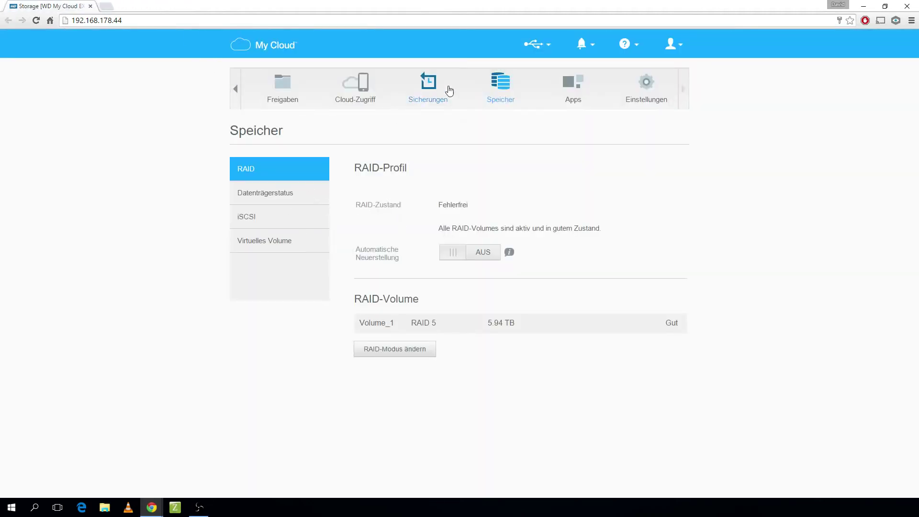
click(573, 86)
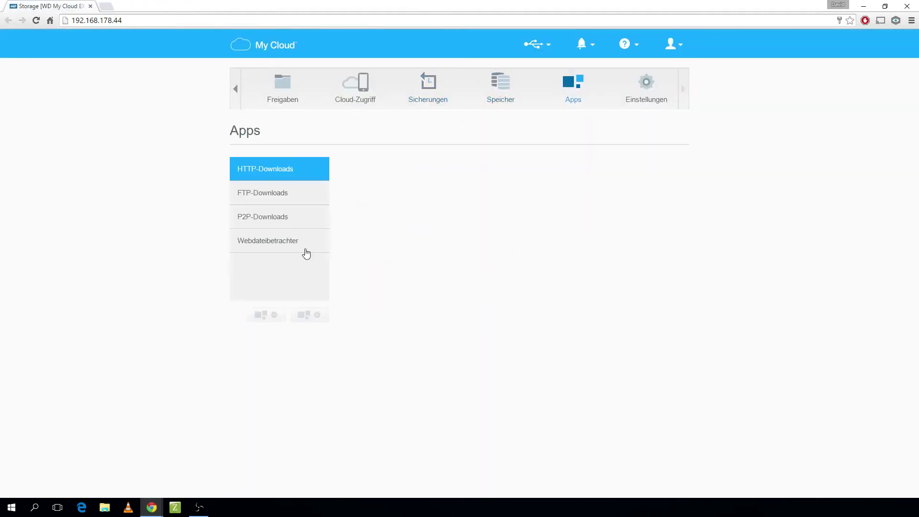
click(289, 270)
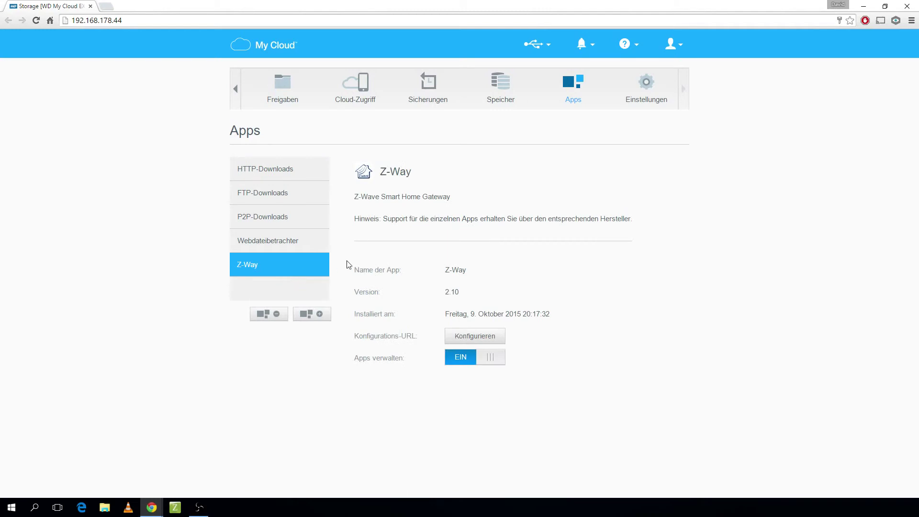
- Open the Z-Way configuration page and log in with the administrator credentials without saving the password
click(467, 338)
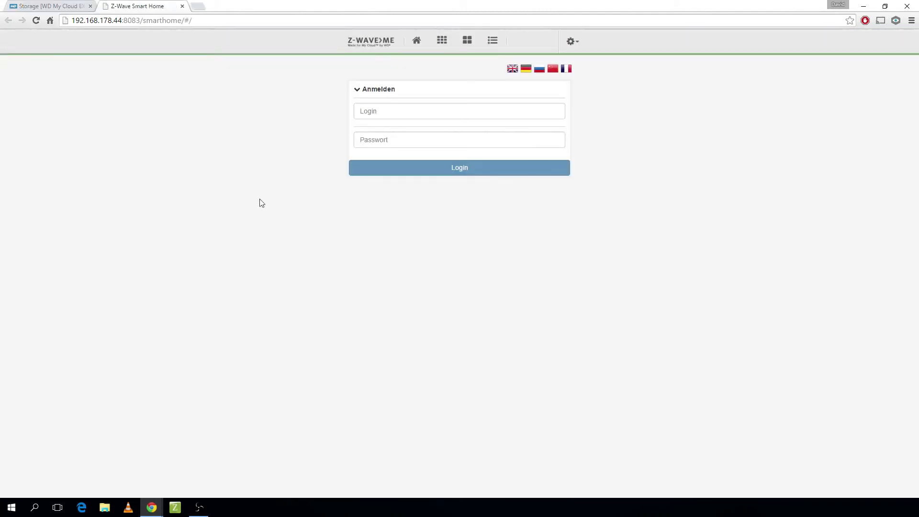
click(392, 117)
text(admin)
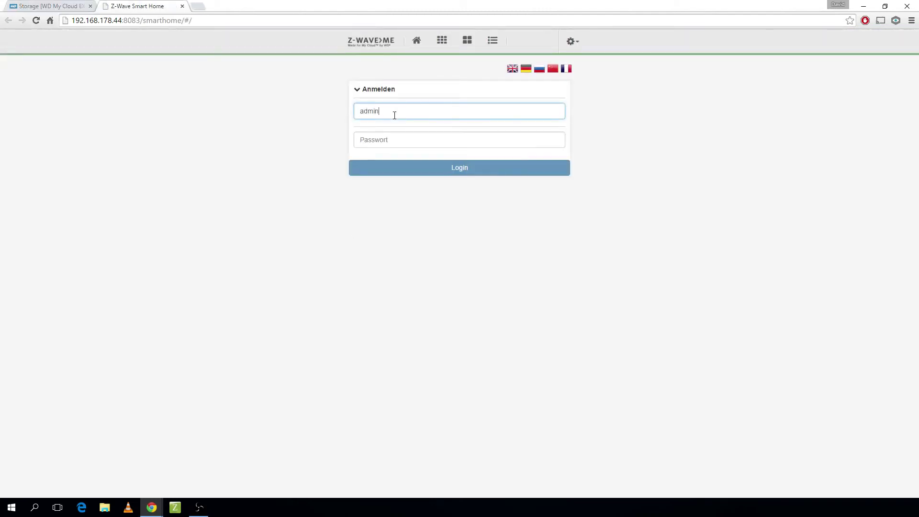
key(Tab)
text(ad)
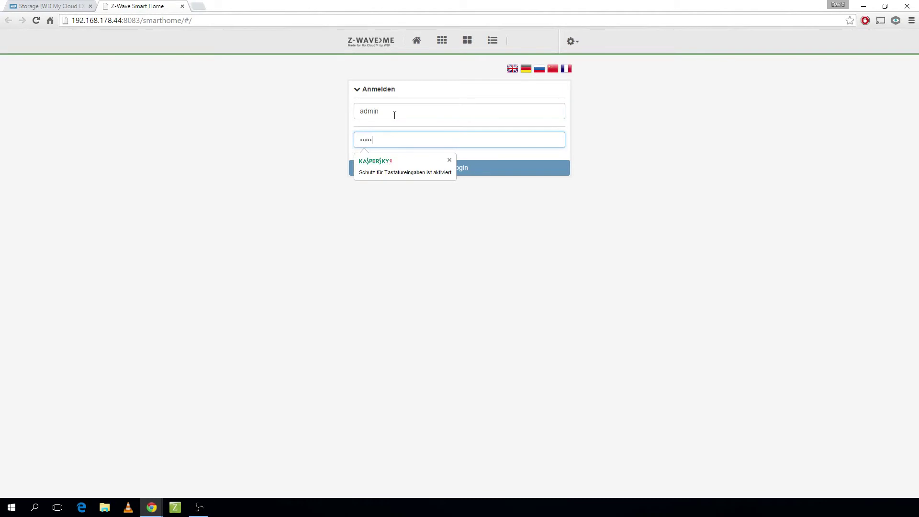
click(529, 172)
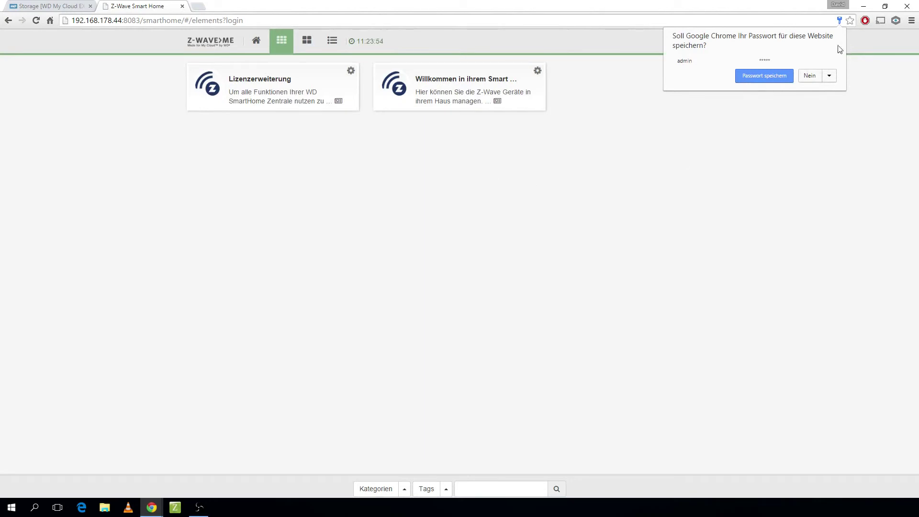
click(817, 78)
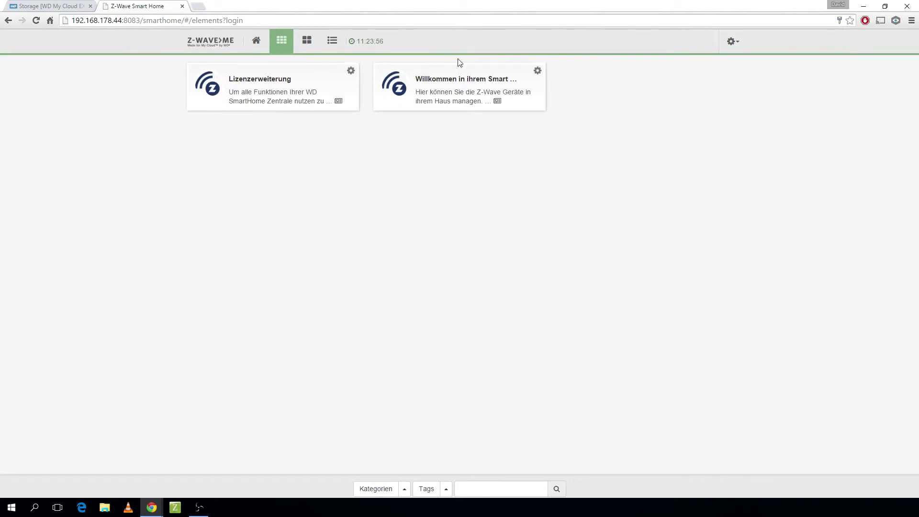
- On the Management page, expand remote access and user management, then edit the Administrator user
click(737, 43)
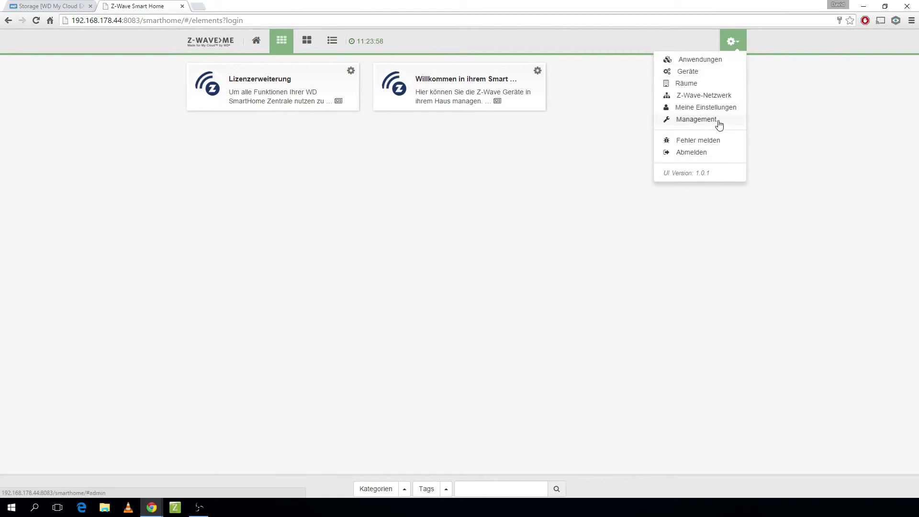
click(719, 123)
click(216, 95)
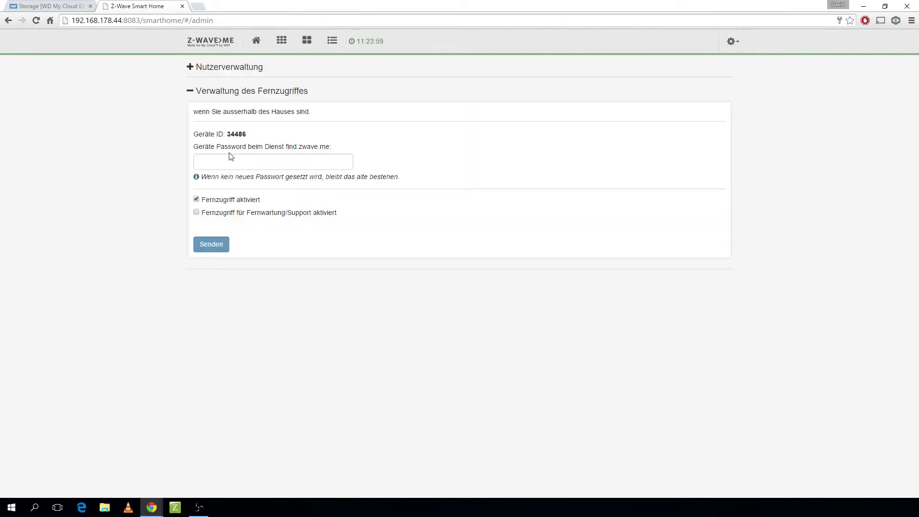
click(196, 72)
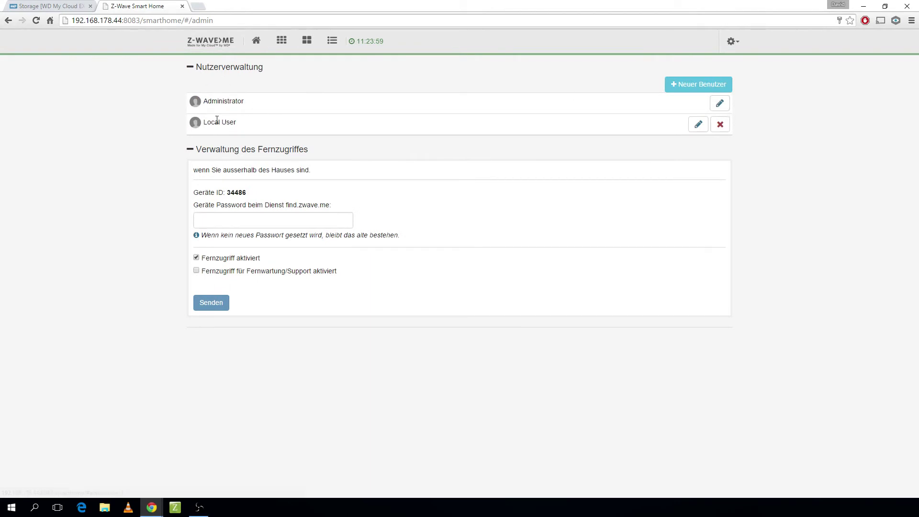
click(718, 104)
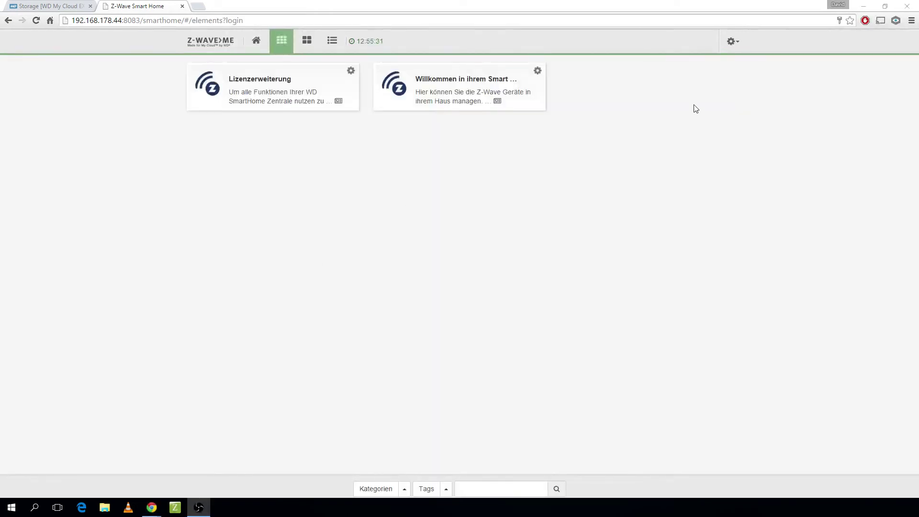
- View the license key field under Management > Lizenzerweiterung, then close the Z-Wave Smart Home tab
click(732, 41)
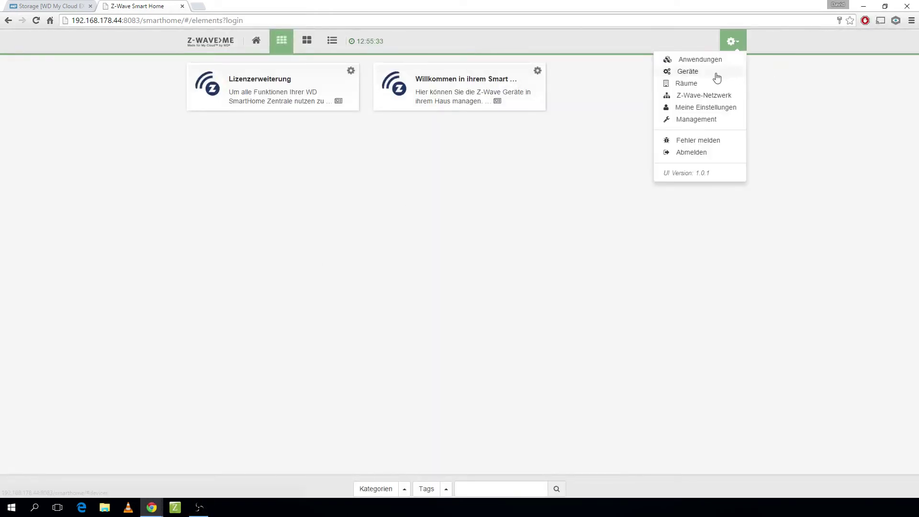
click(707, 125)
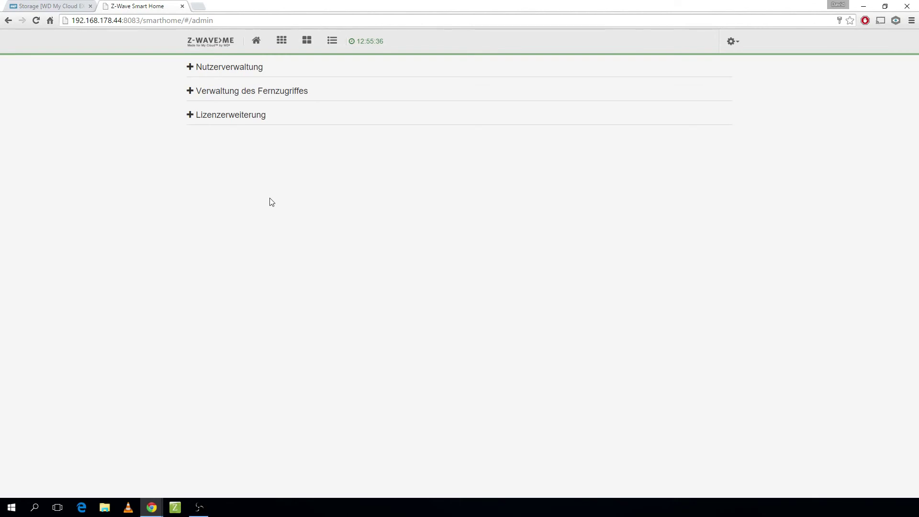
click(246, 119)
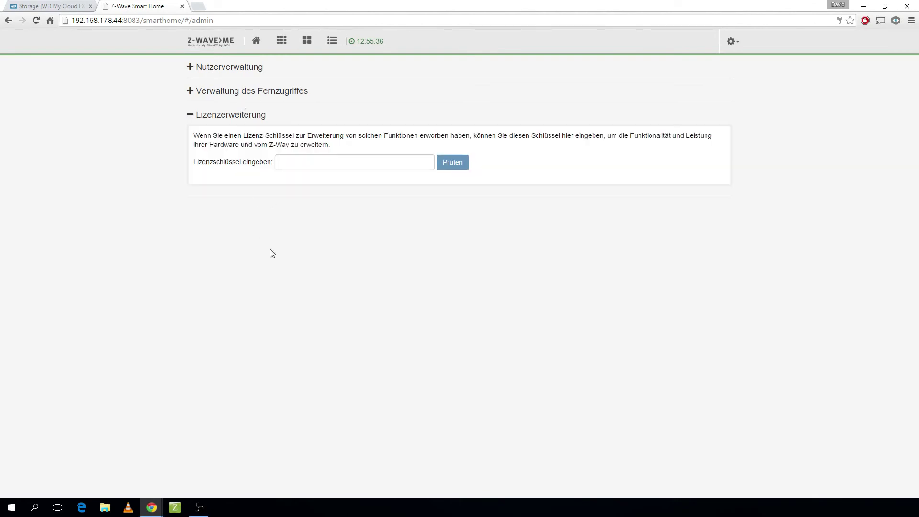
click(324, 157)
click(182, 6)
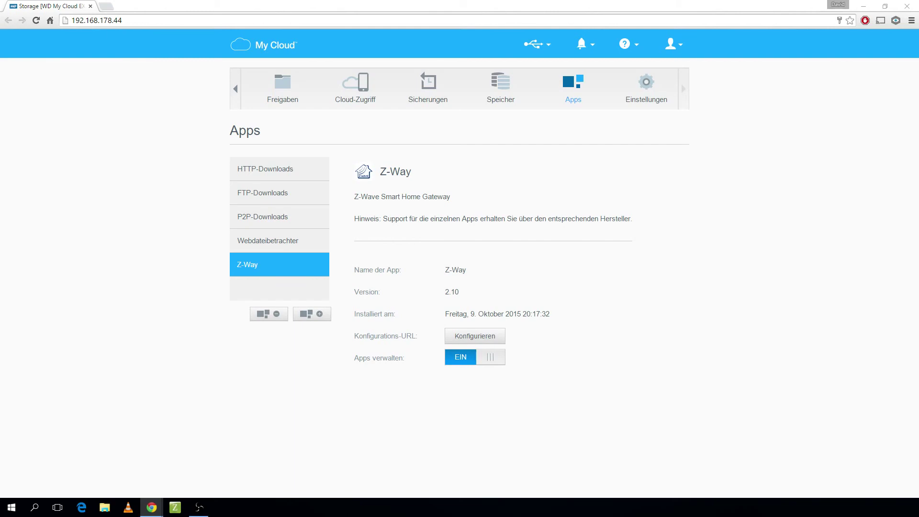
- Dock the Z-Wave window as a tab beside Storage and switch to the elements tile view
drag(0, 120, 213, 16)
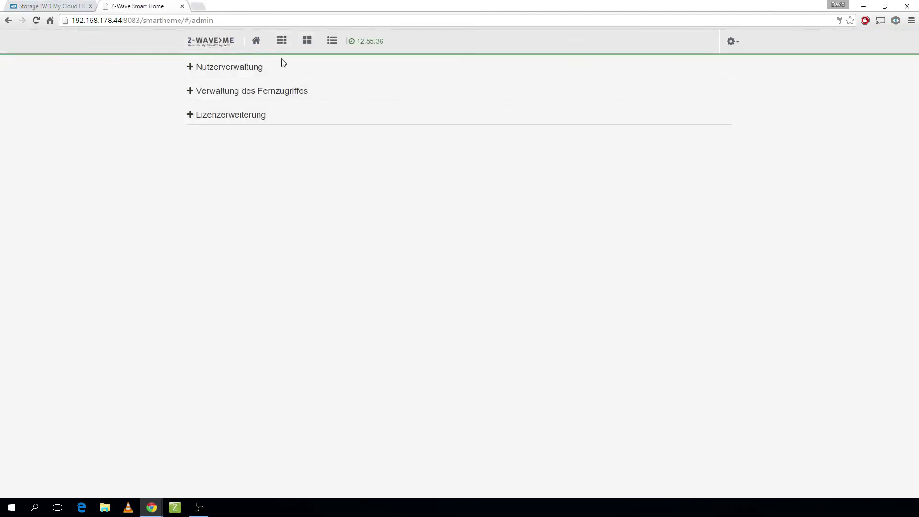
click(281, 40)
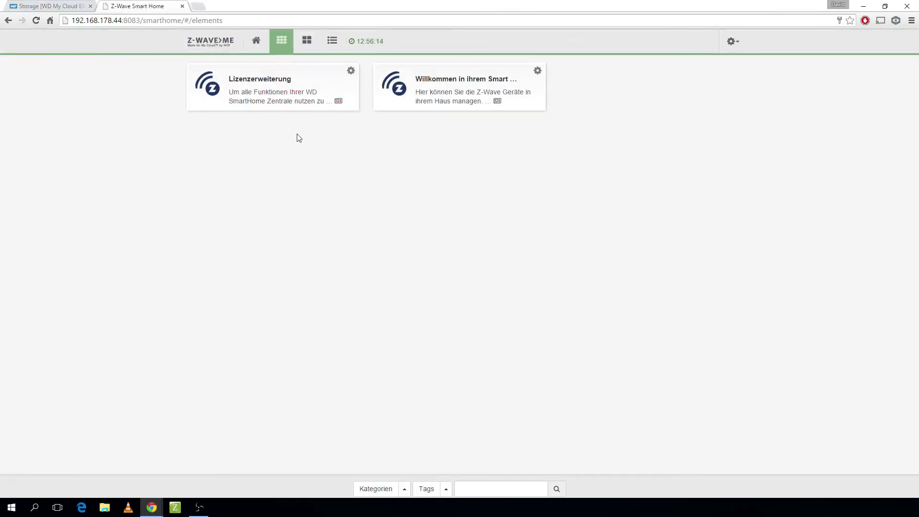